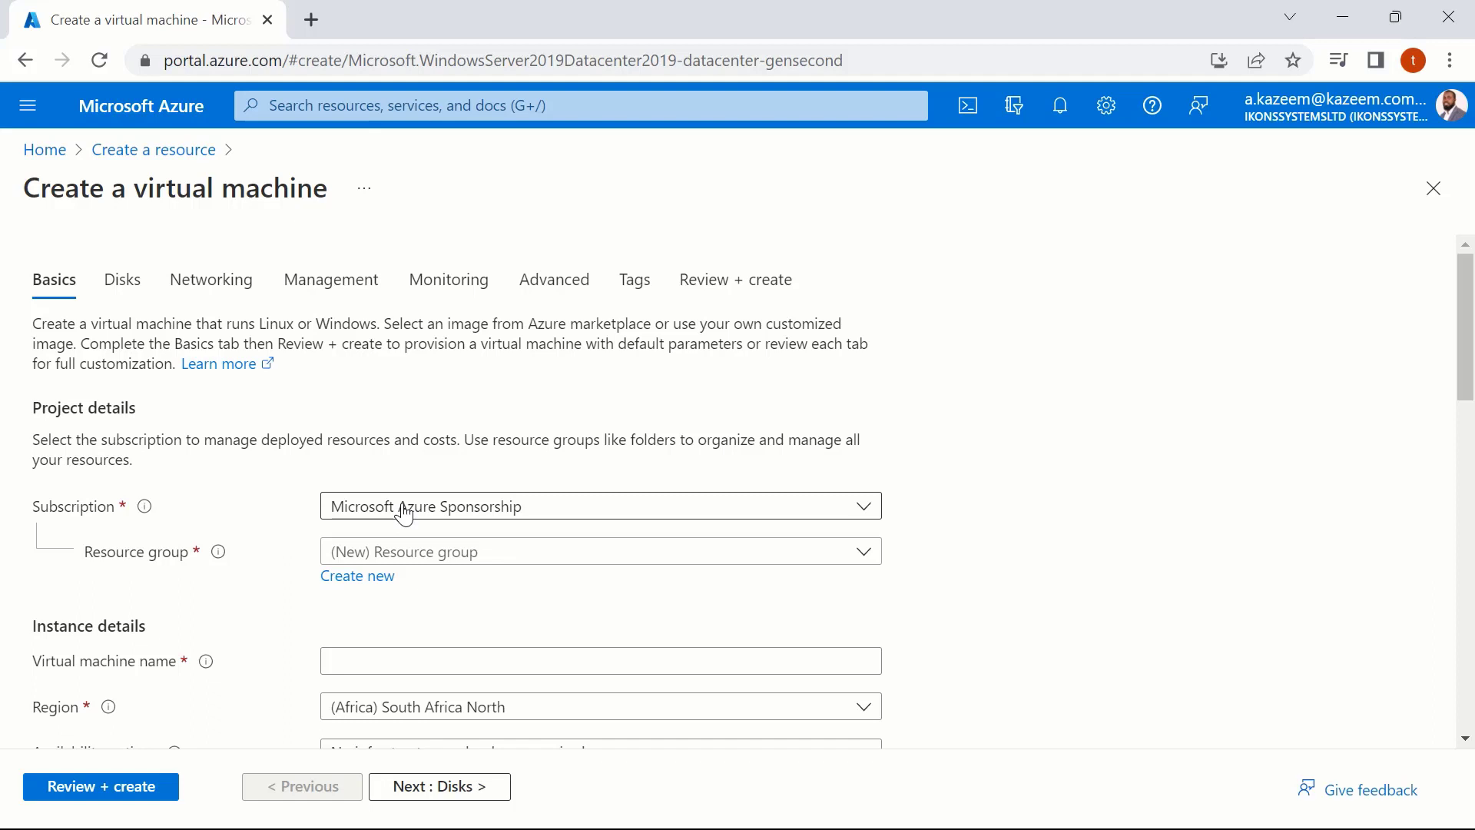
Create a new resource group named az900vm under the Microsoft Azure Sponsorship subscription
left_click(408, 513)
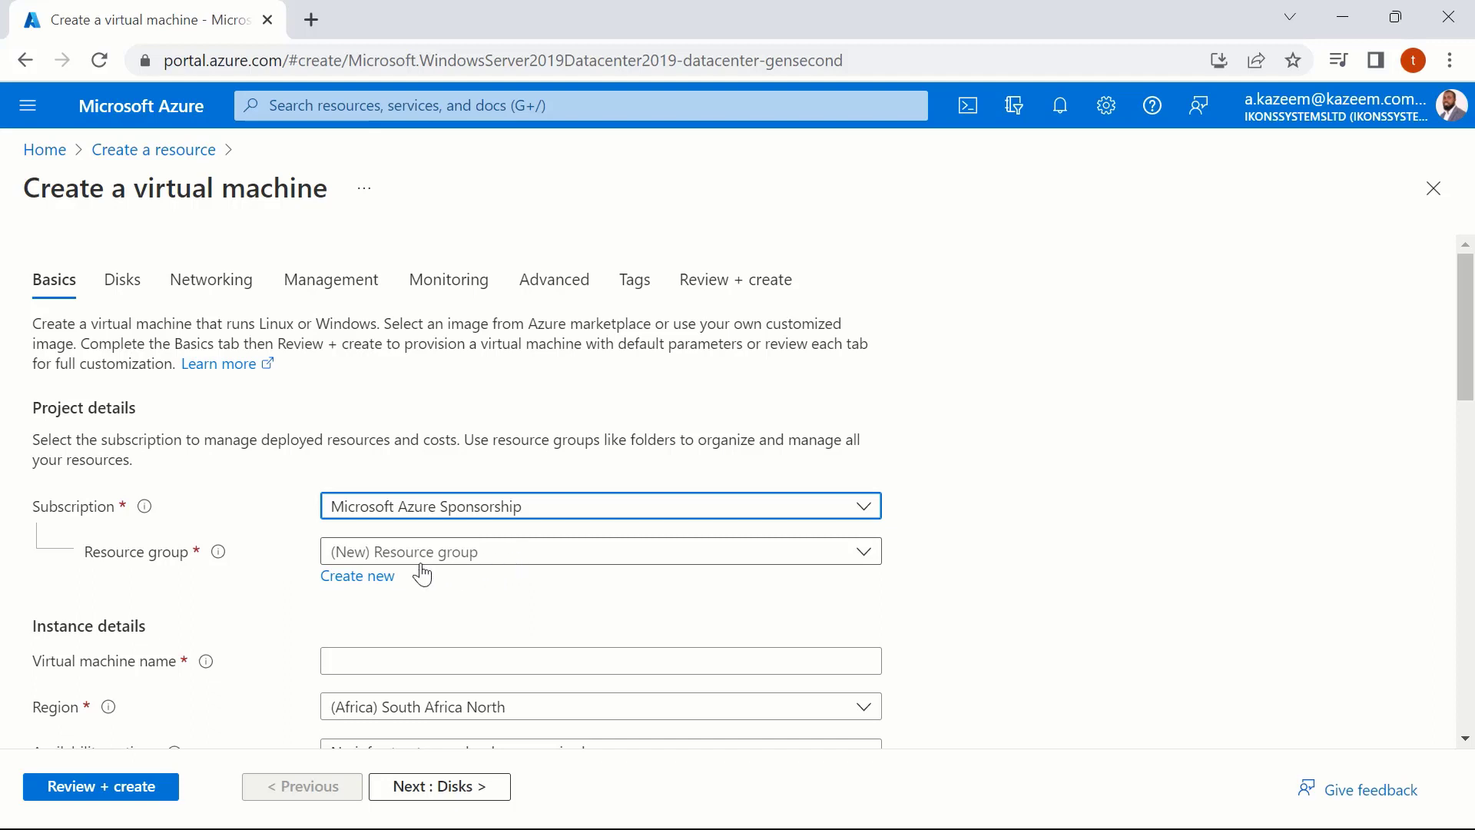
left_click(390, 585)
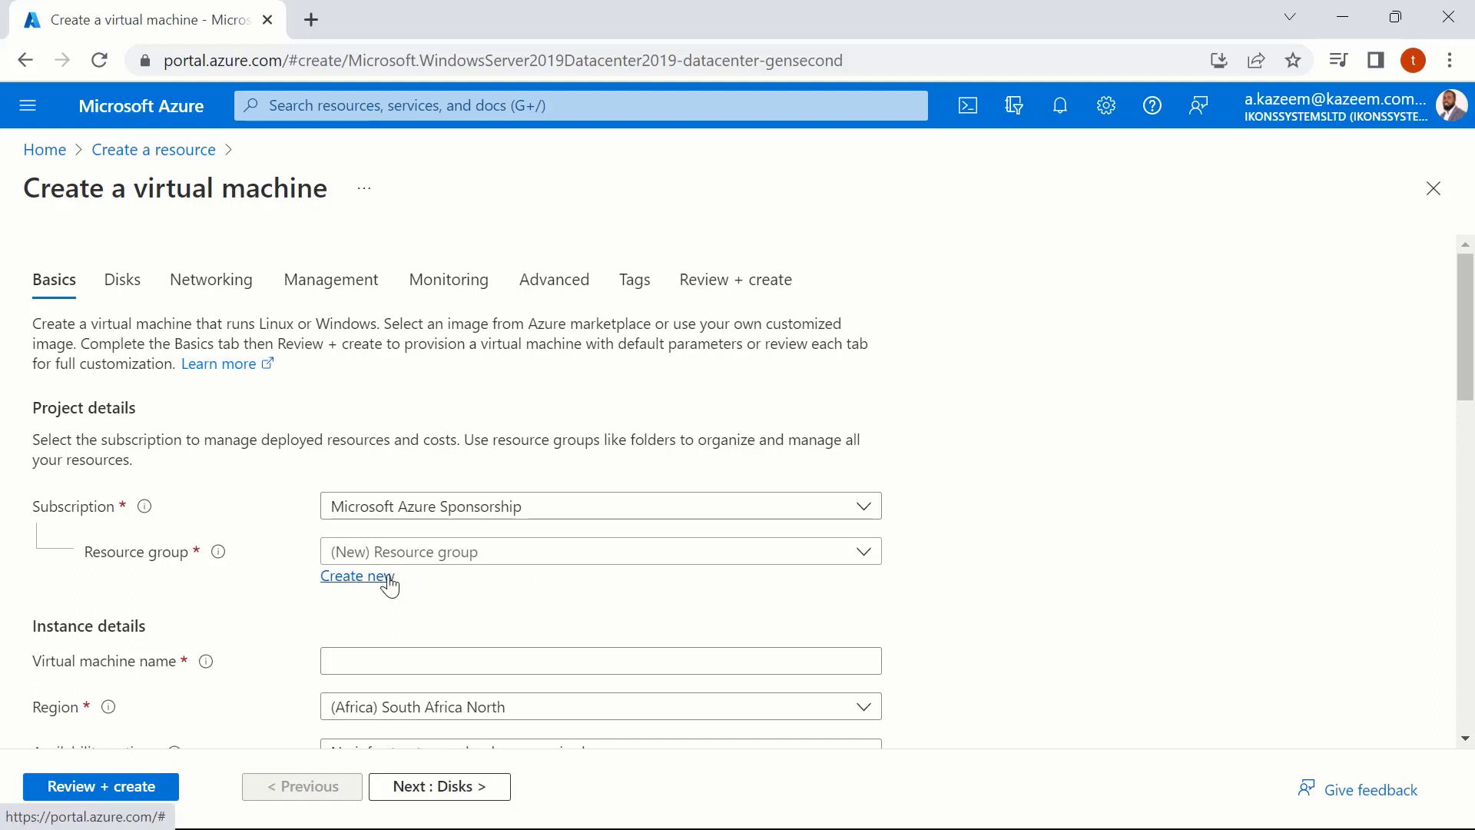
type("a")
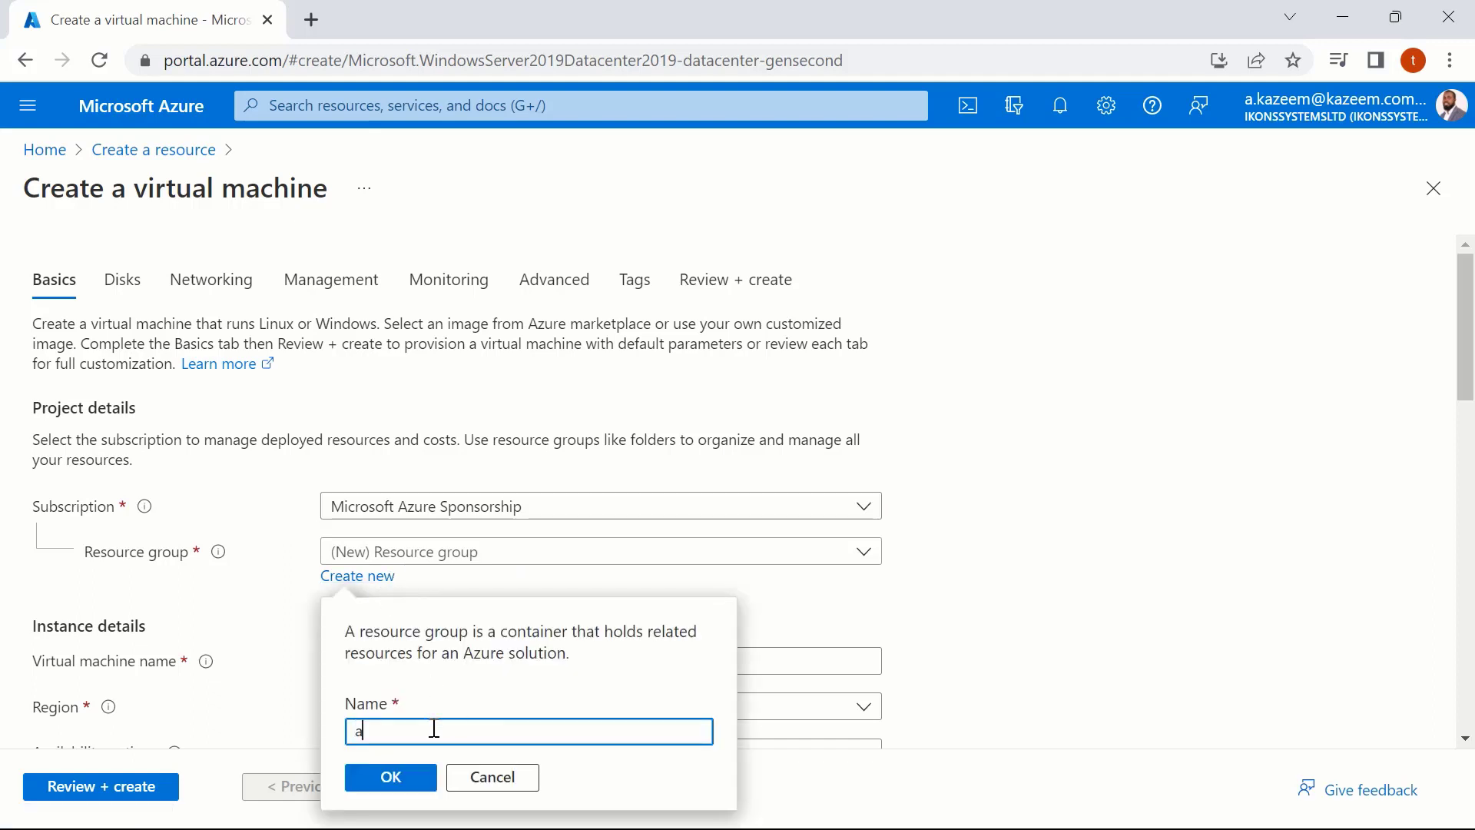
type("z900vm")
left_click(388, 778)
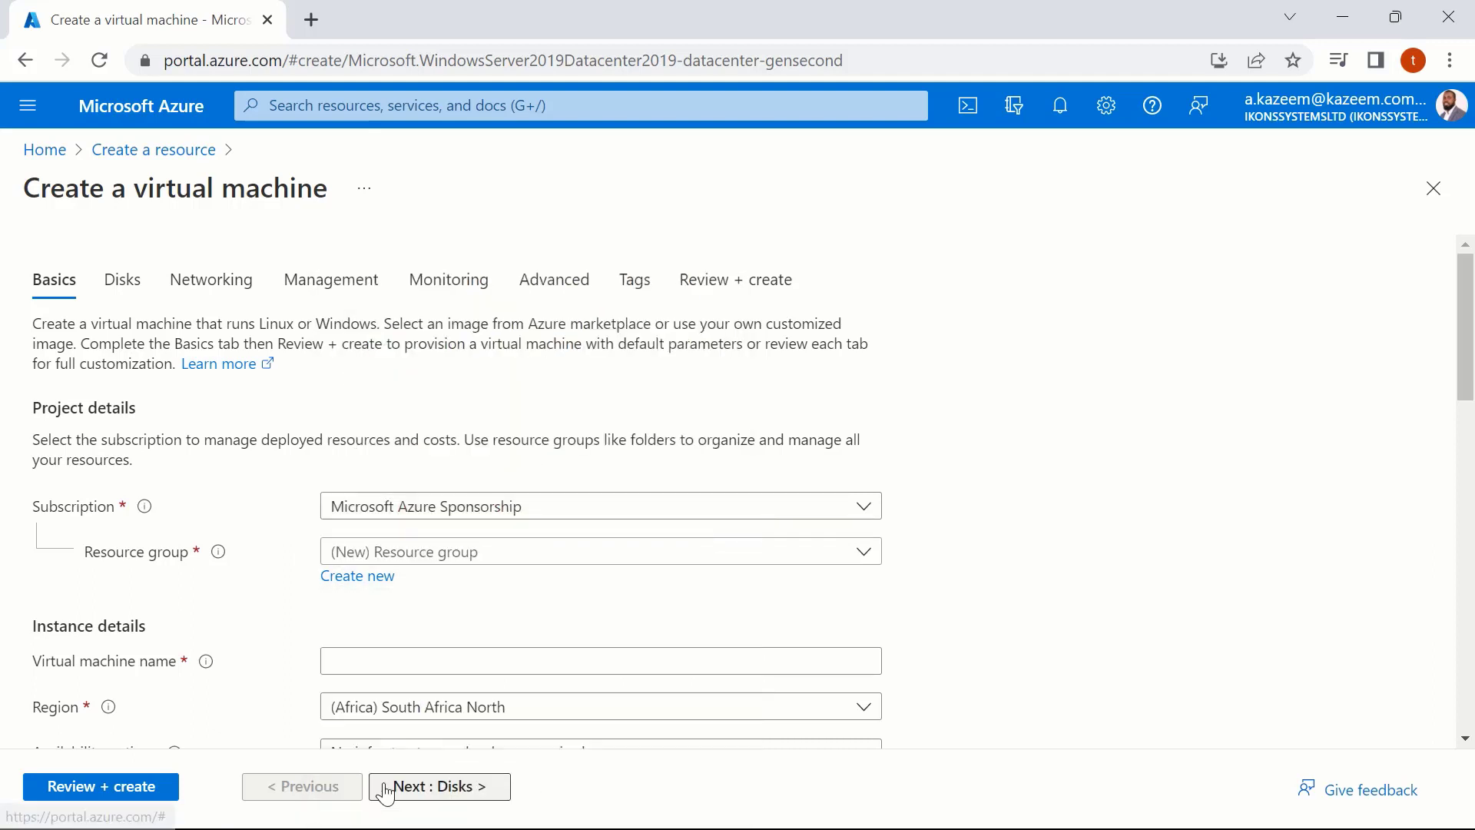
Name the virtual machine WindowsServer2019VM
left_click(473, 659)
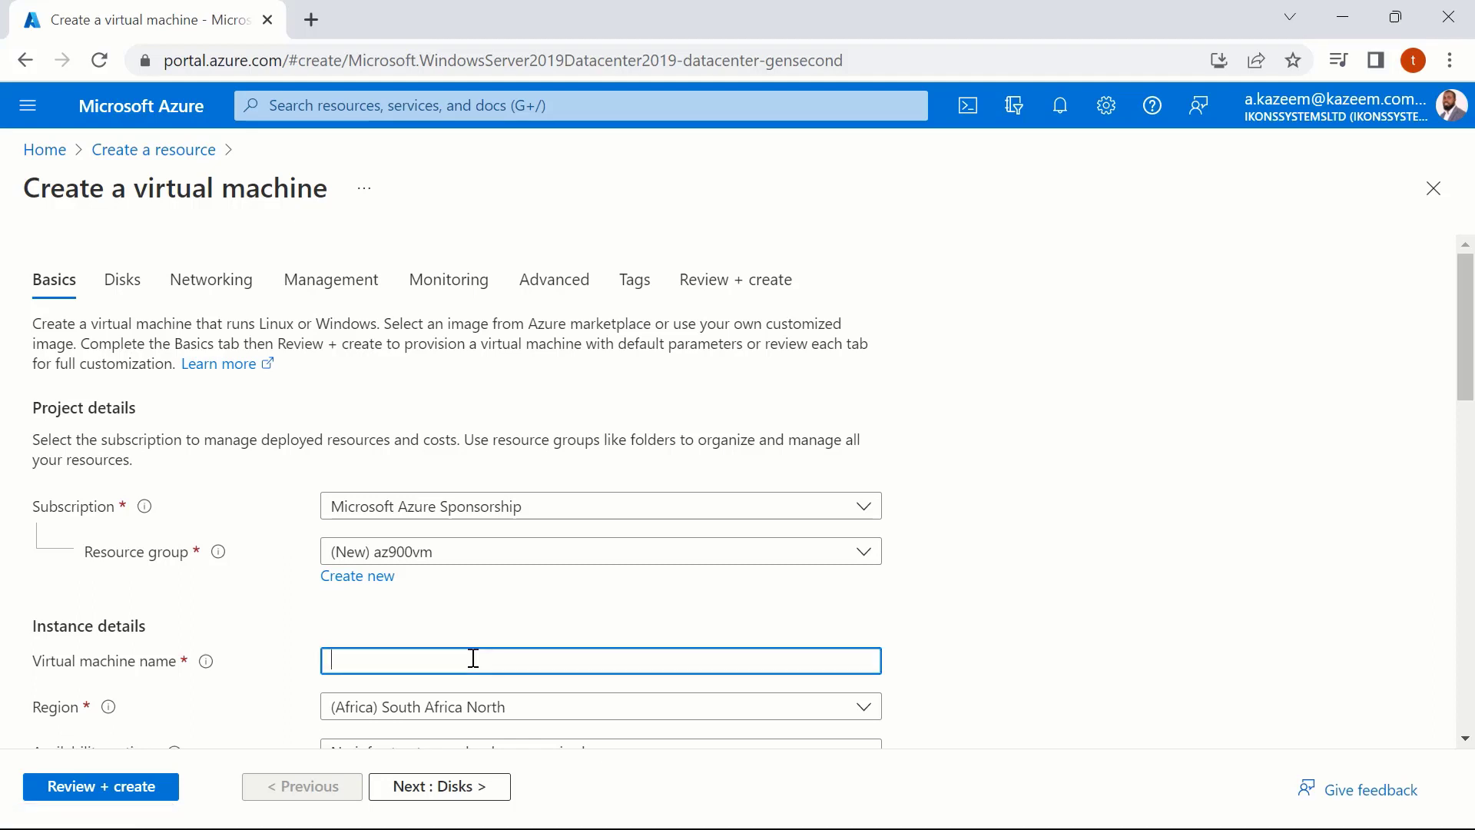
type("Windowss")
key("BackSpace")
type("sServer2019v")
key("BackSpace")
type("V")
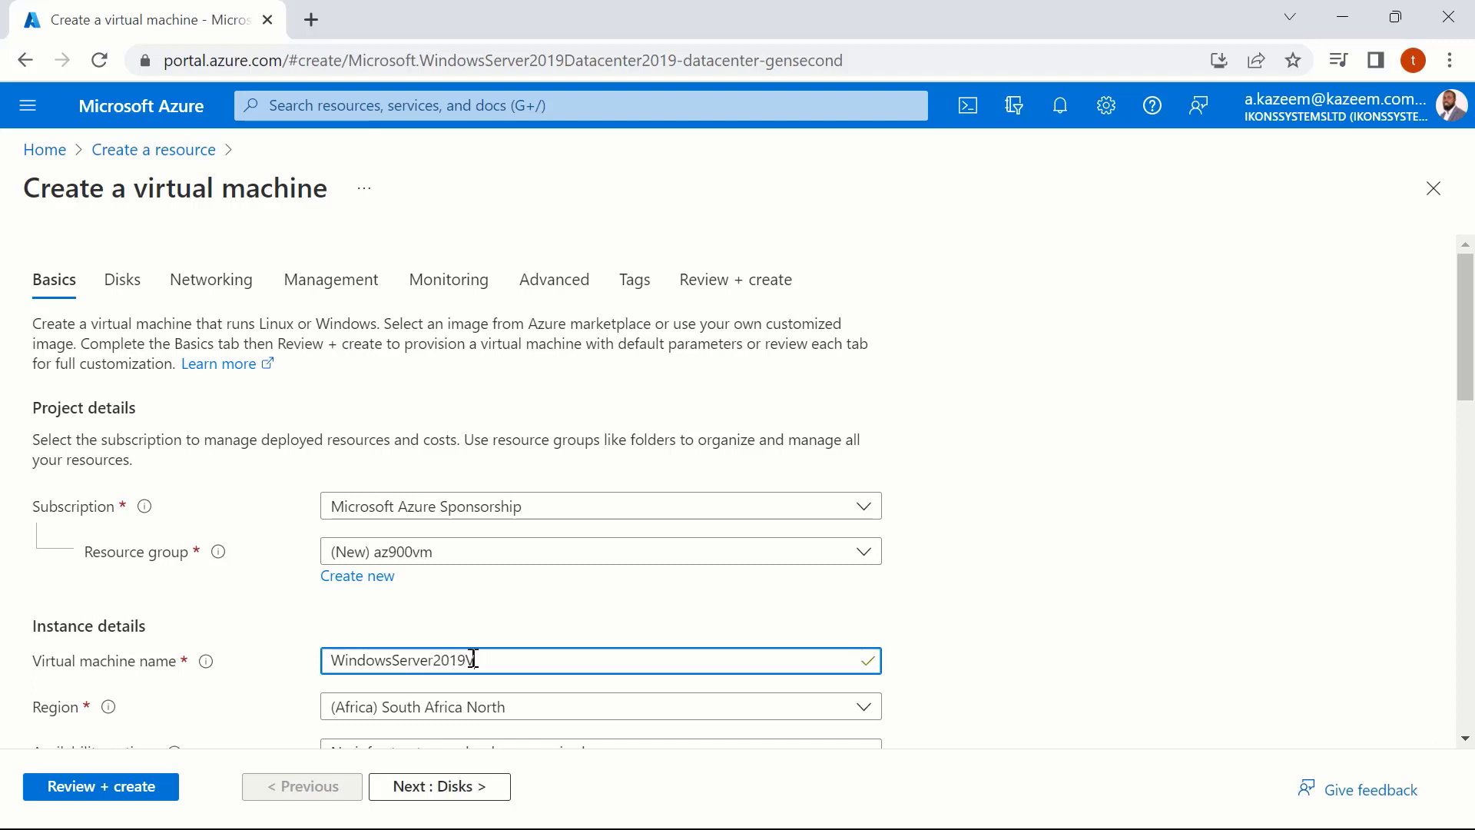
type("M")
Set the availability options to No infrastructure redundancy required and the security type to Standard
scroll(754, 479, "down", 3)
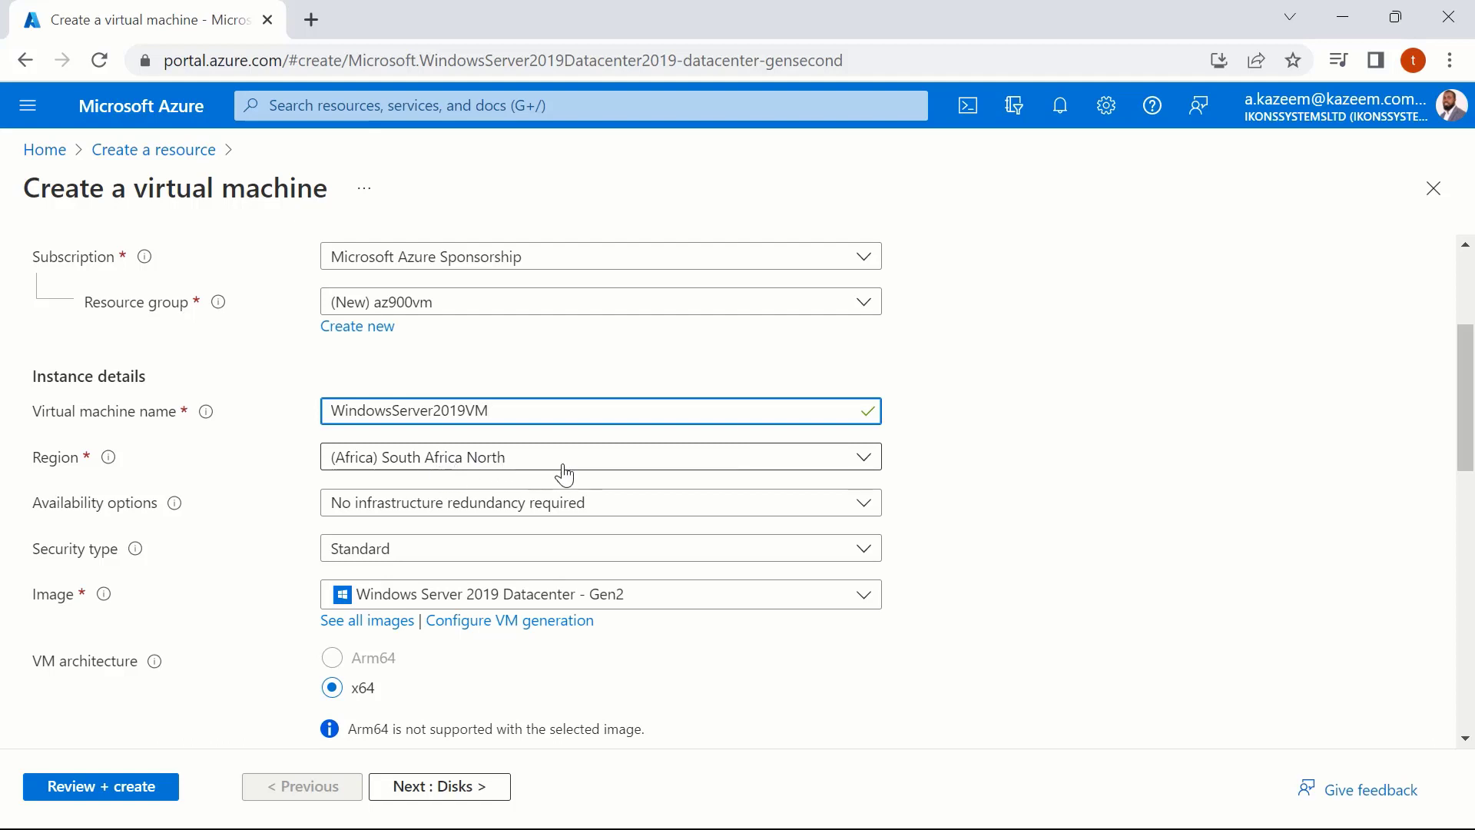
left_click(565, 511)
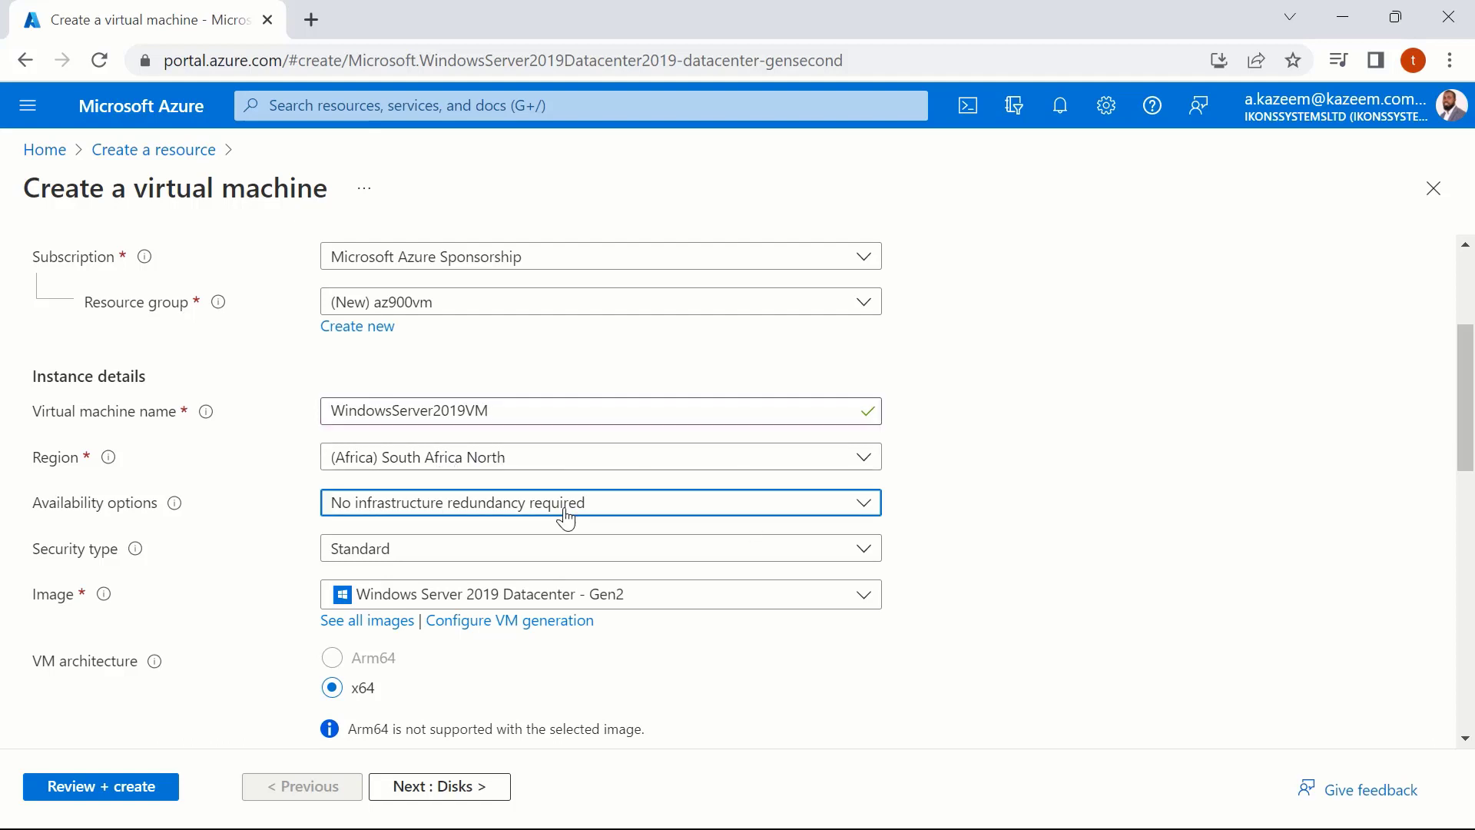
left_click(566, 519)
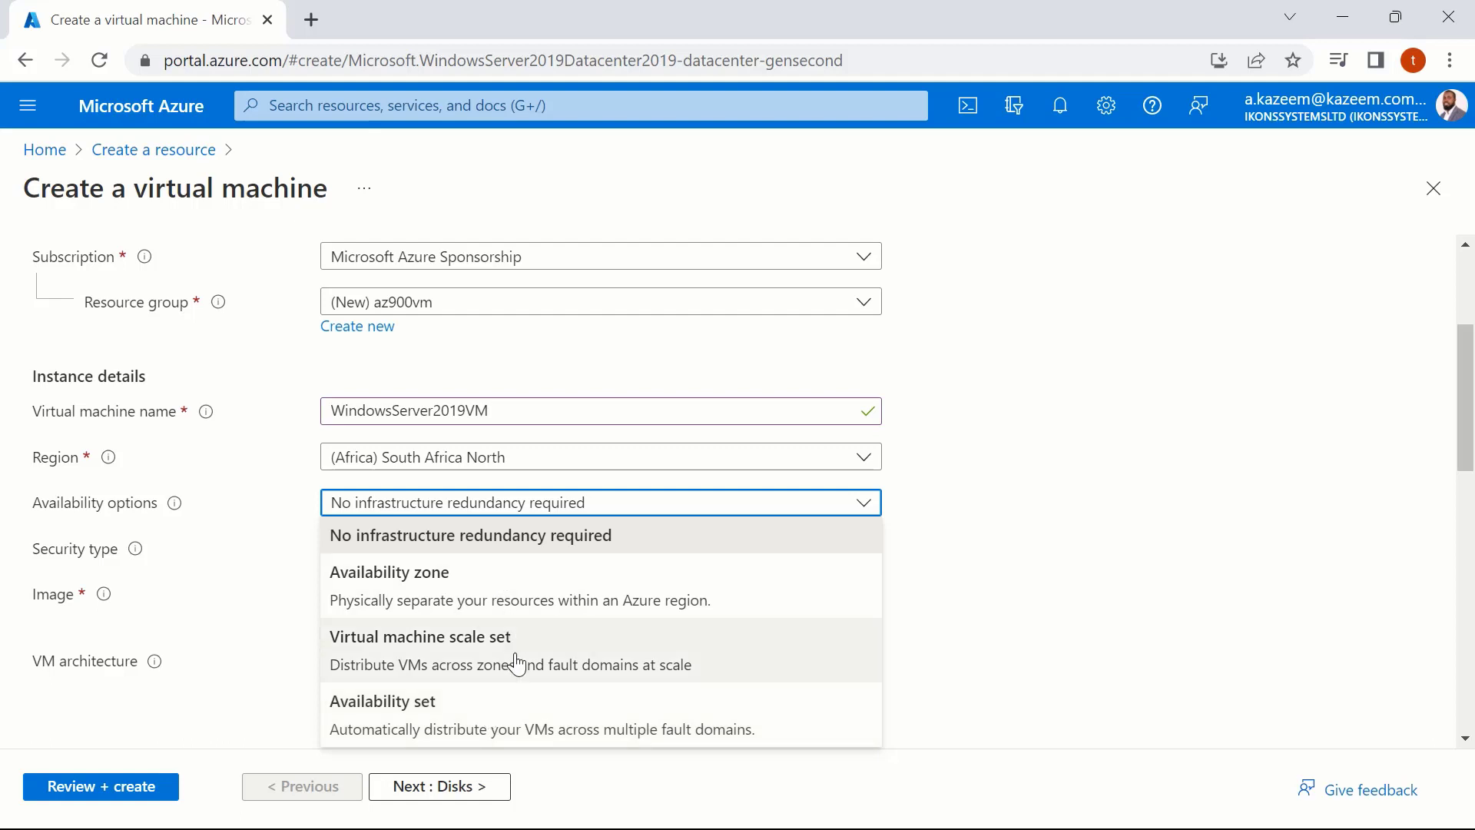
left_click(495, 550)
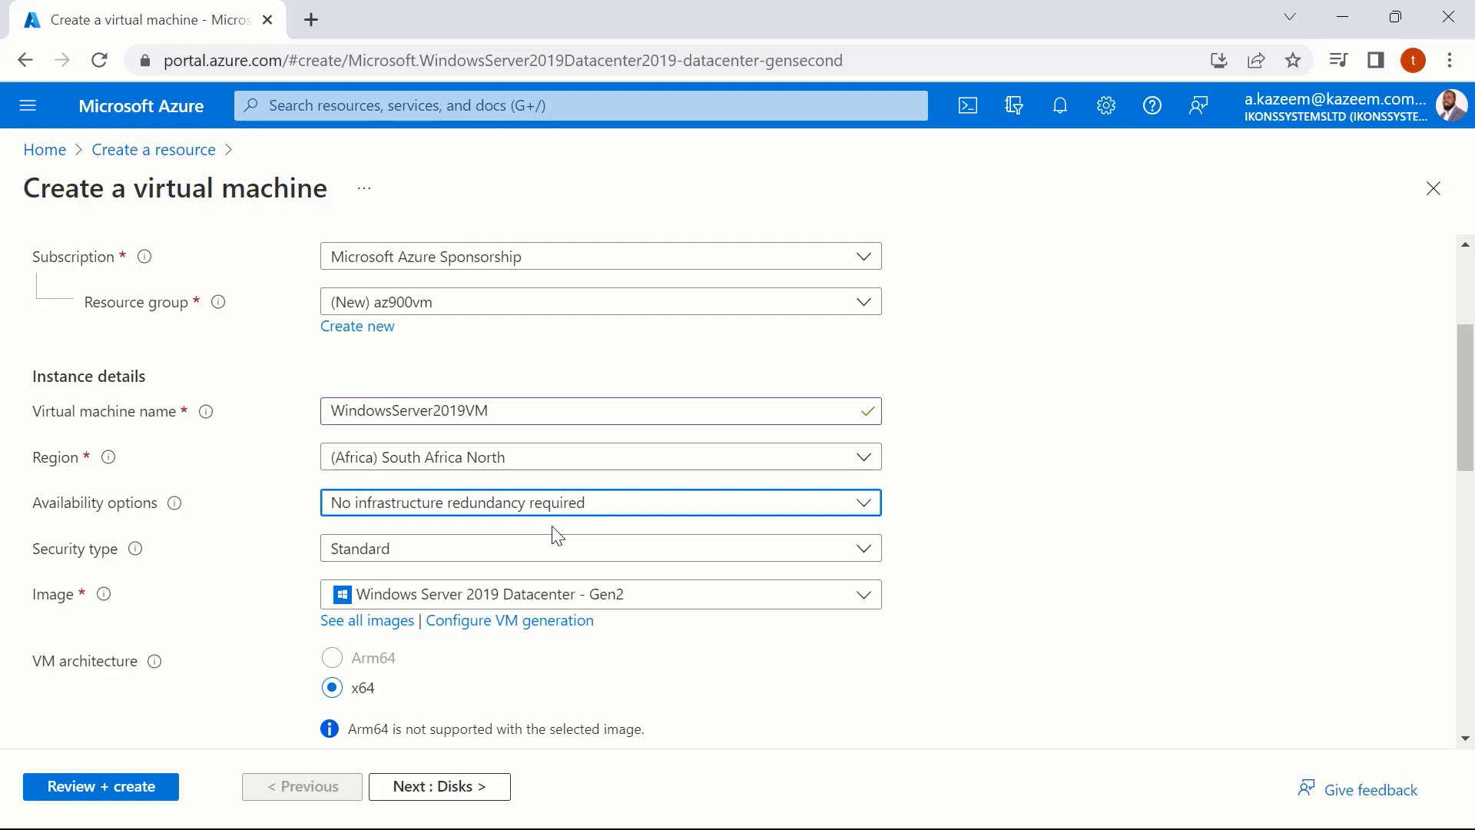
scroll(692, 454, "down", 2)
left_click(815, 365)
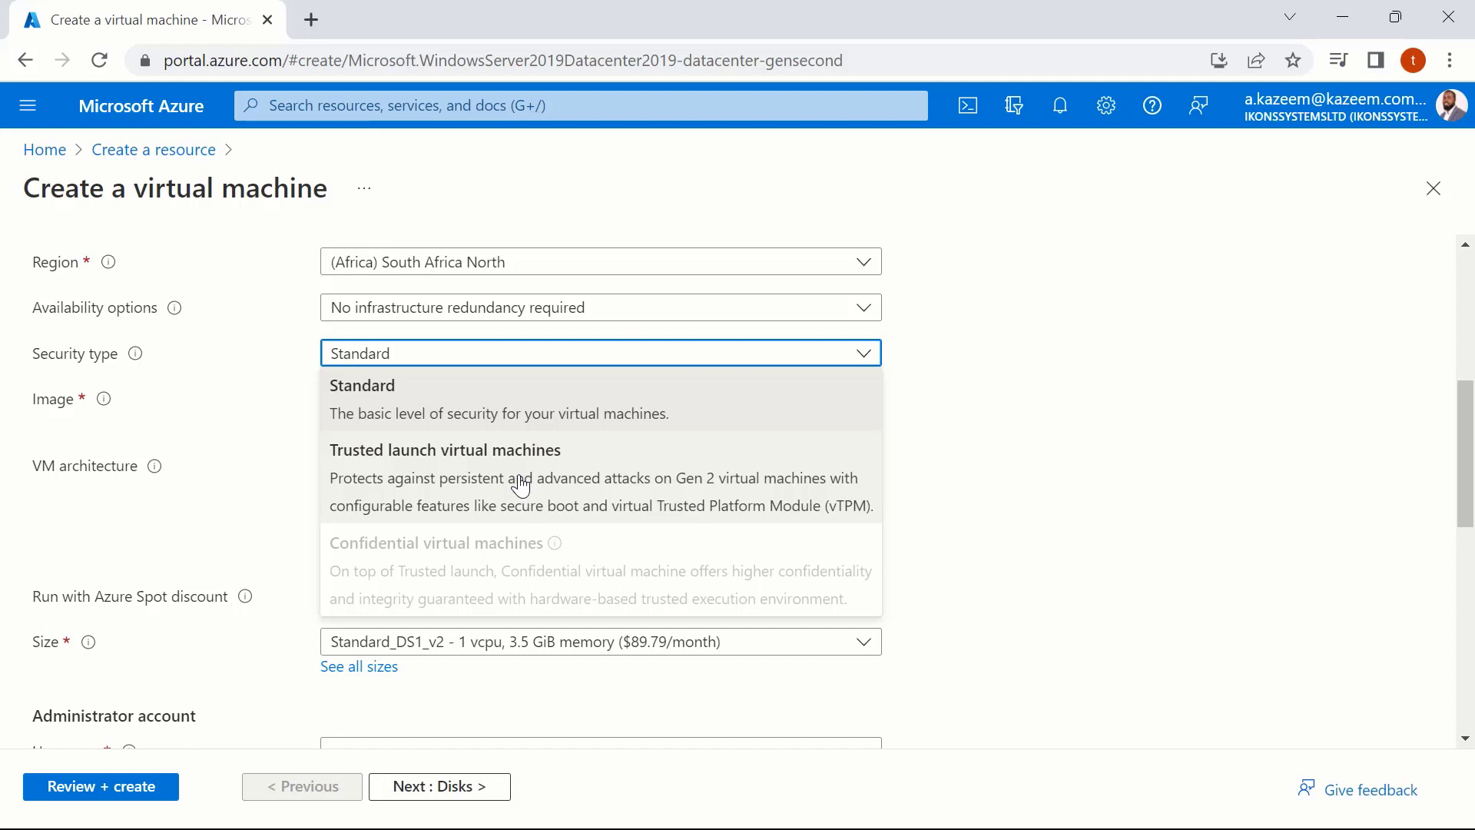
left_click(429, 416)
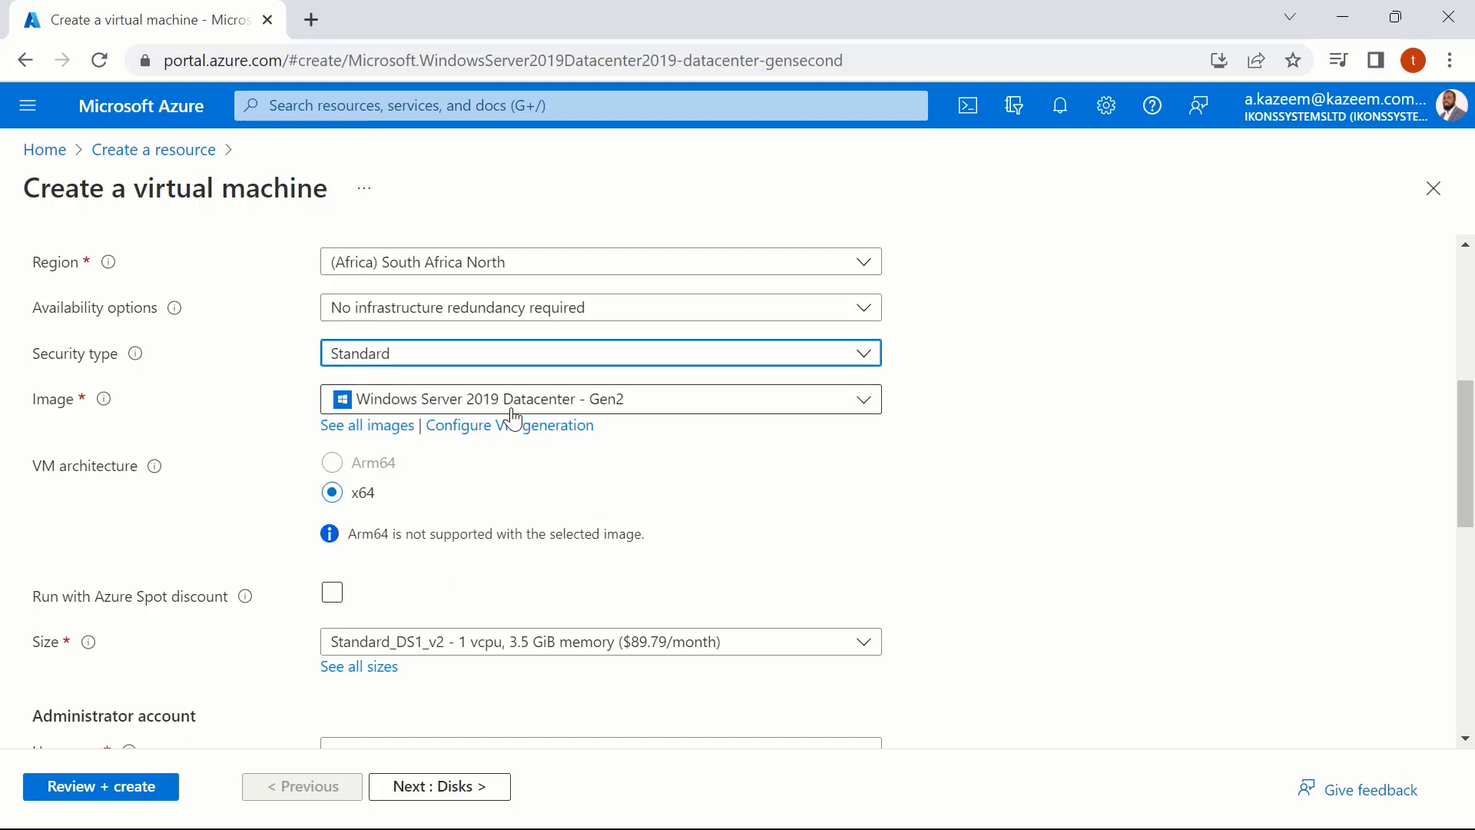
Choose the Windows Server 2019 Datacenter - Gen2 image and the Standard_DS1_v2 size with 1 vcpu and 3.5 GiB memory
left_click(566, 413)
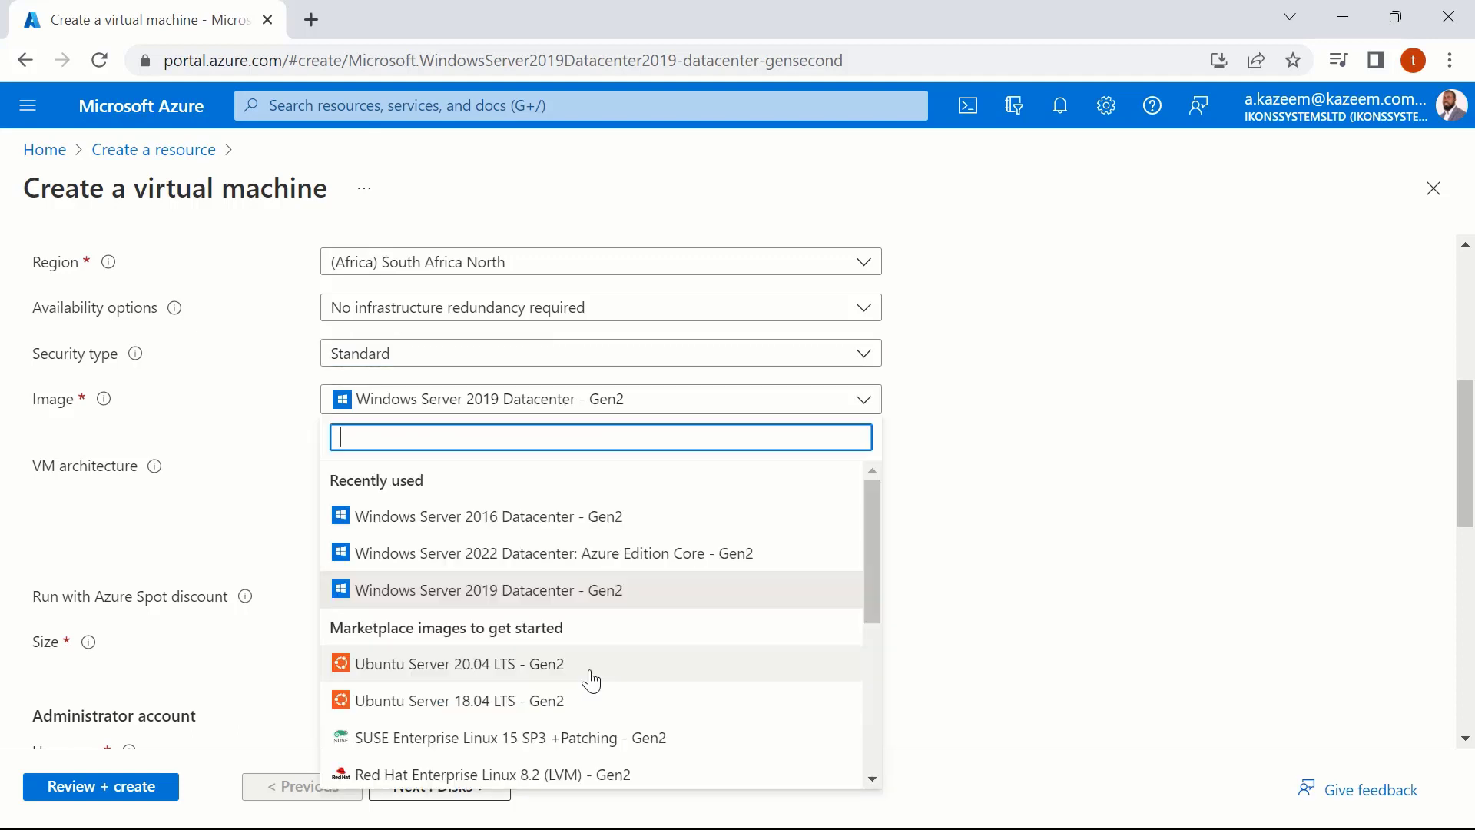
left_click(545, 606)
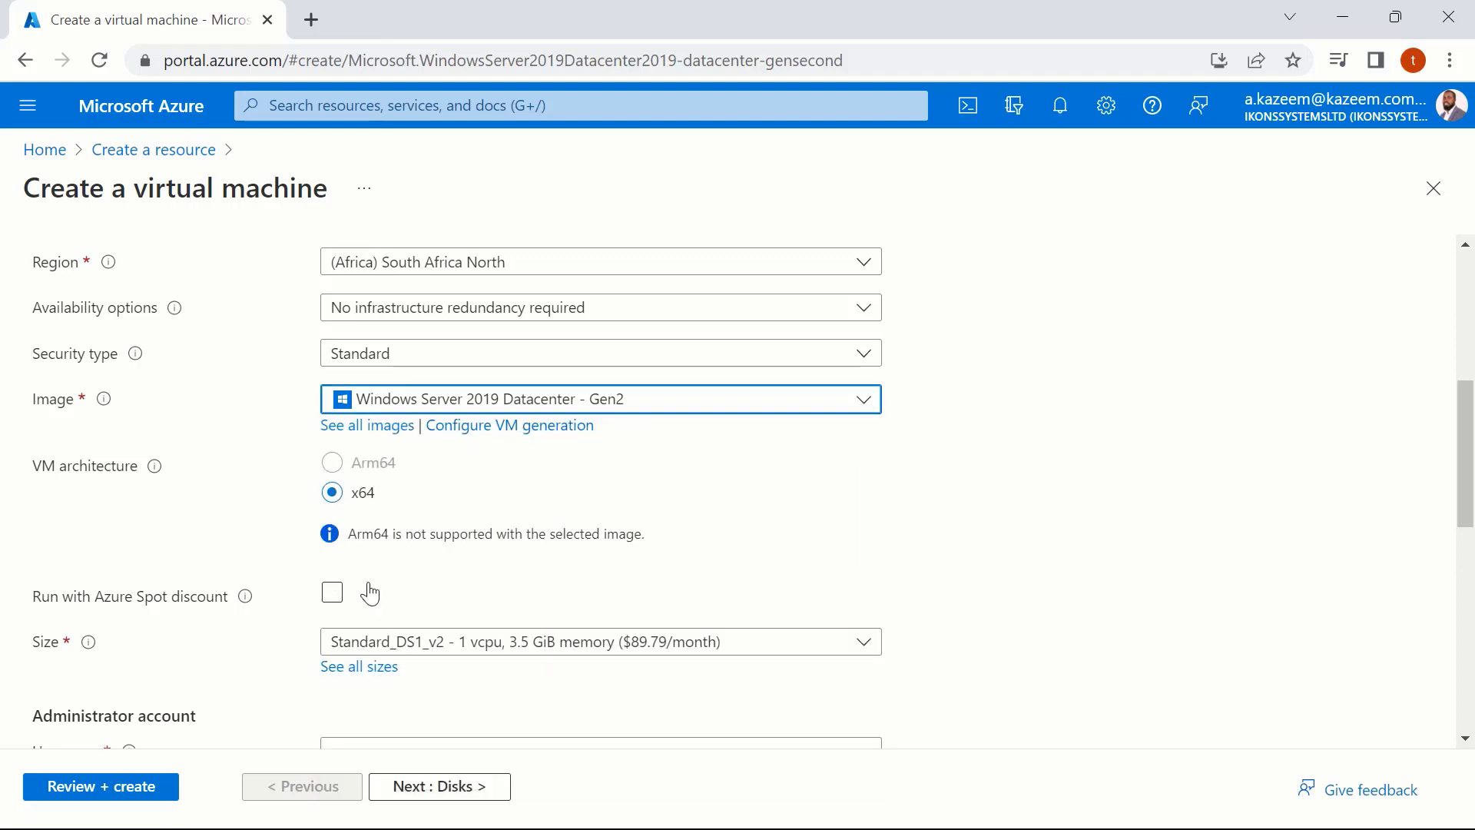
left_click(333, 602)
scroll(678, 407, "down", 3)
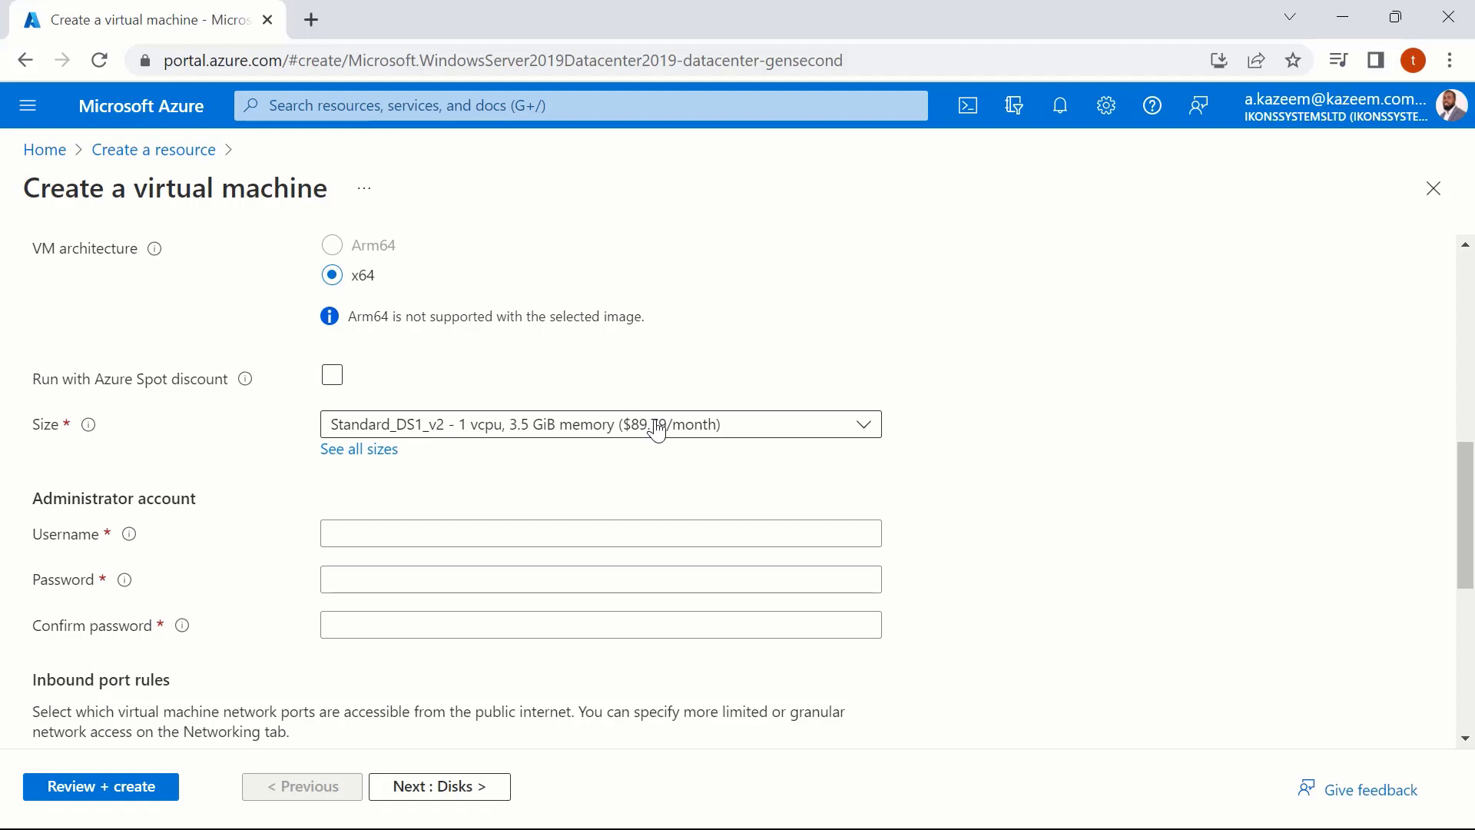
left_click(657, 430)
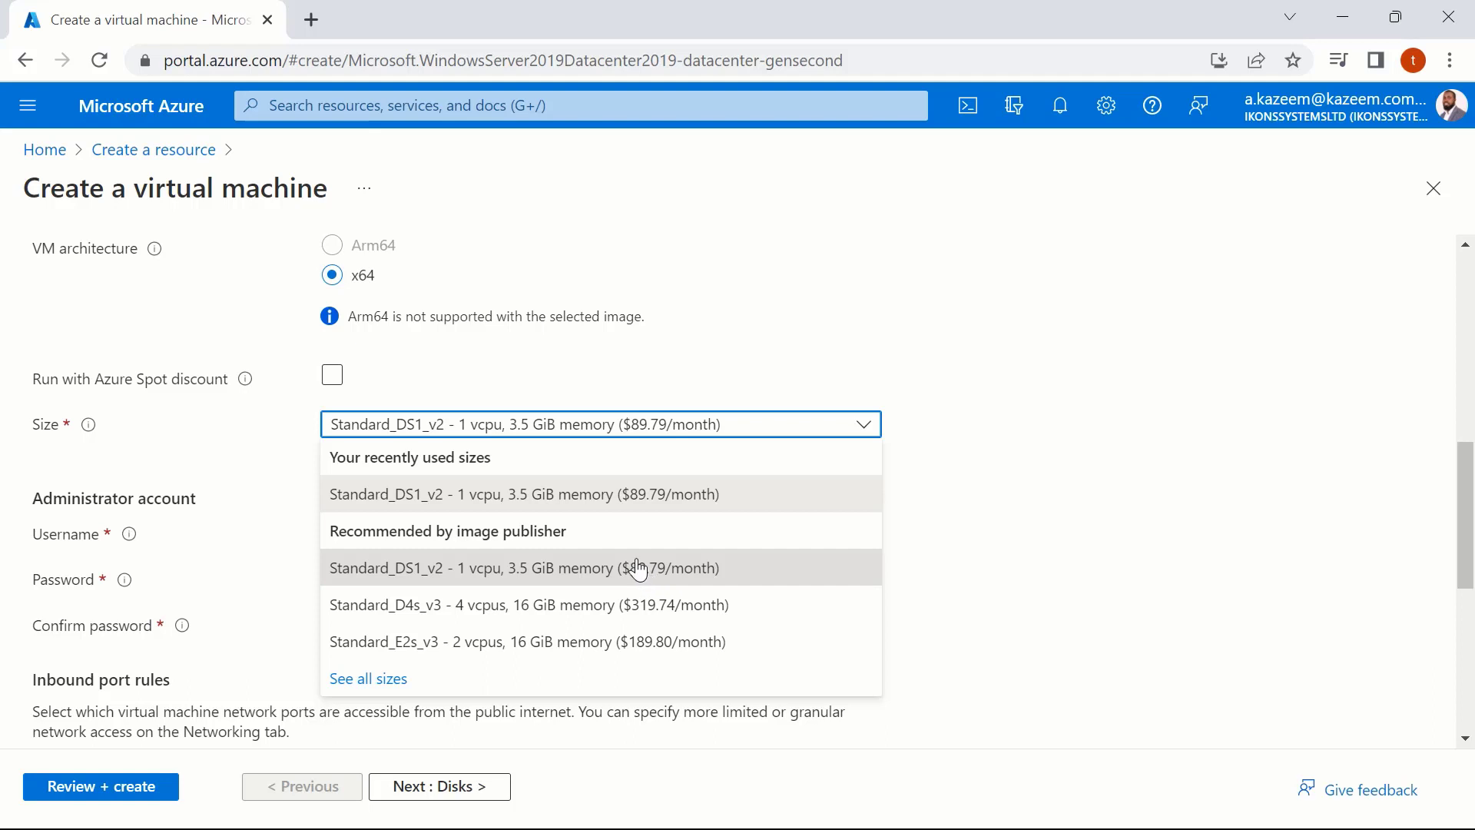
left_click(665, 510)
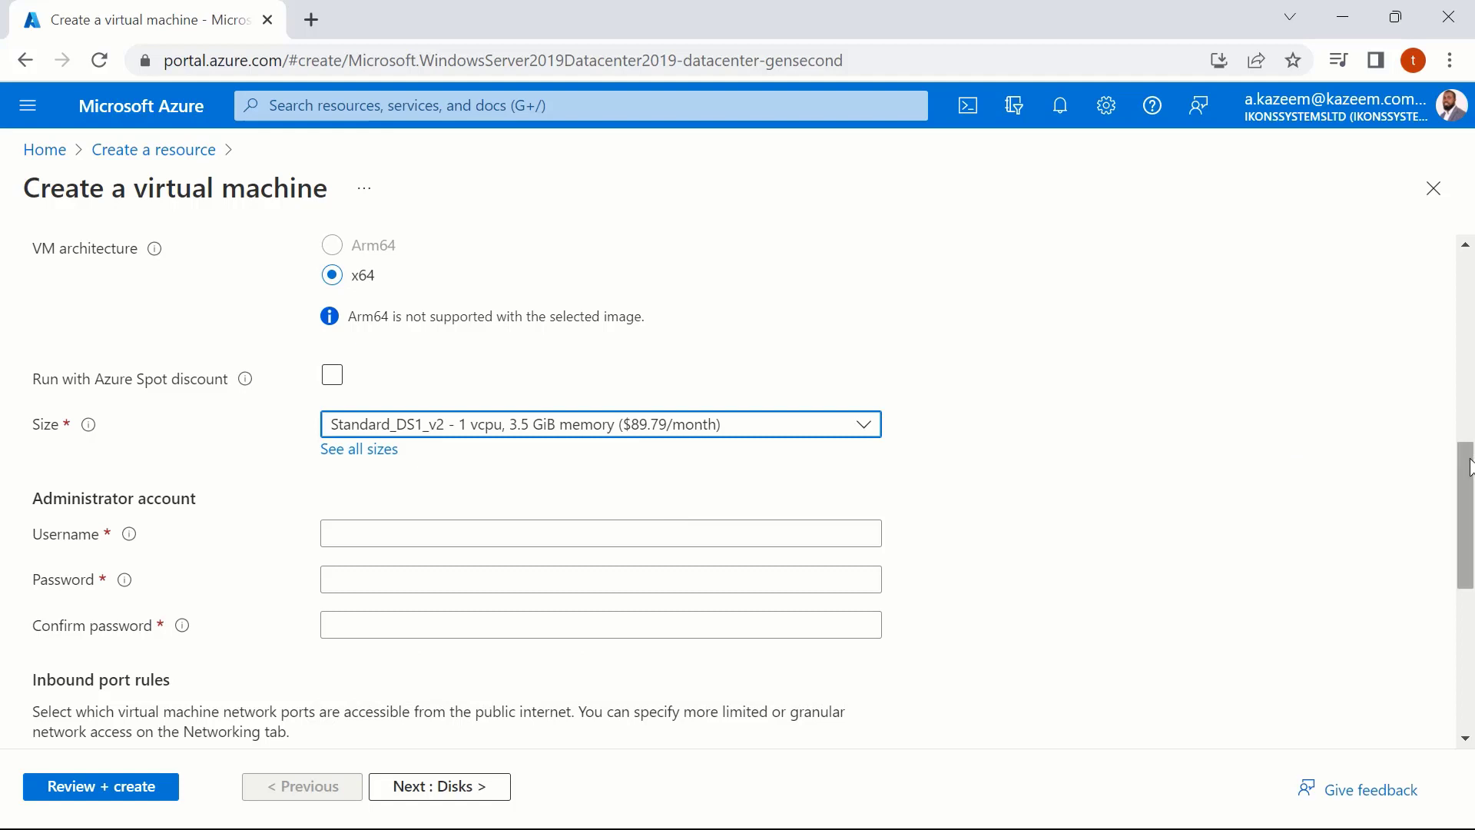
Fill in the administrator account's username, then enter and confirm its password
left_click_drag(1470, 465, 1470, 501)
left_click(783, 415)
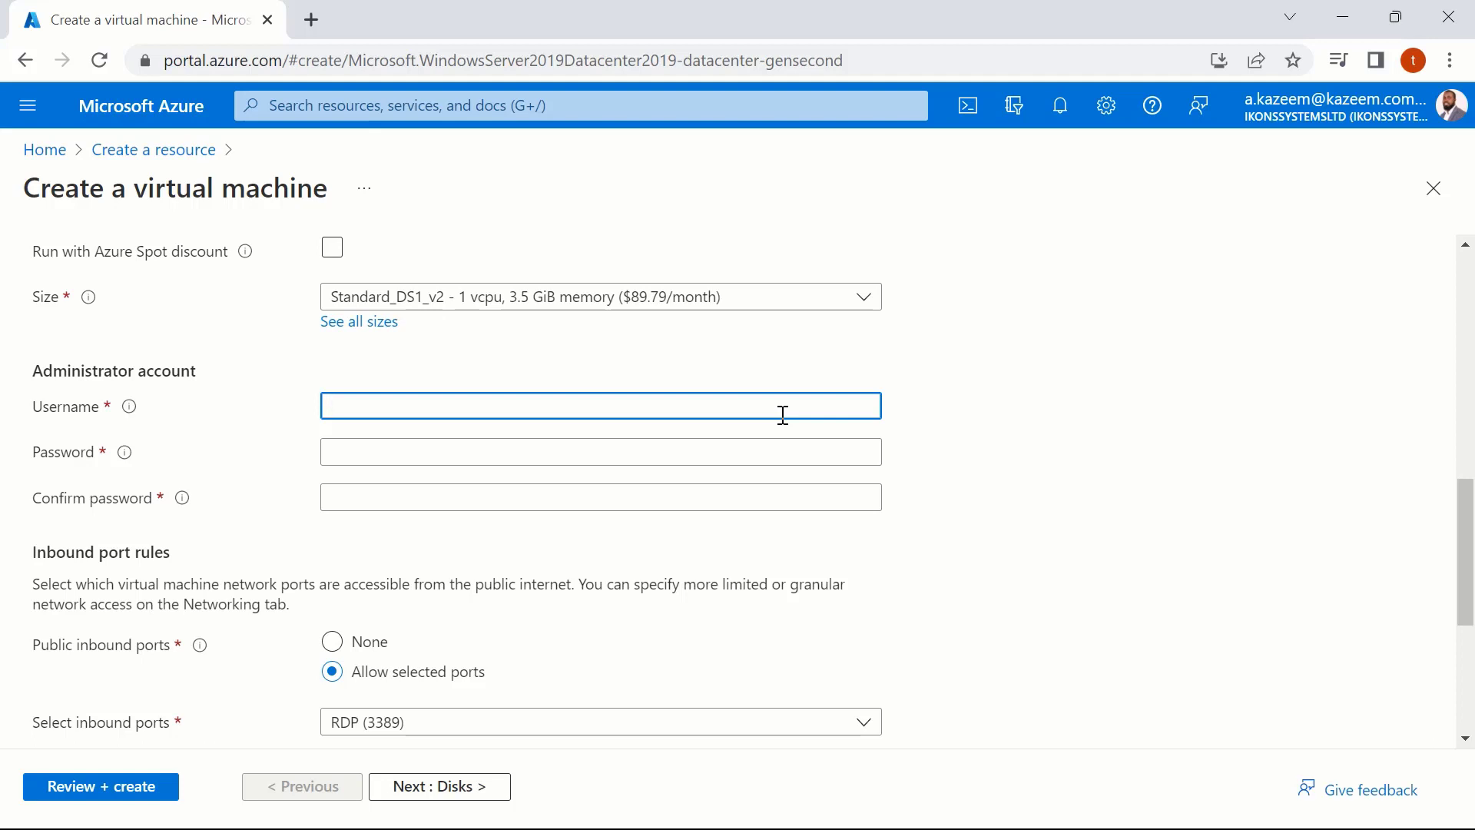
type("kazeem")
left_click(624, 441)
type("••")
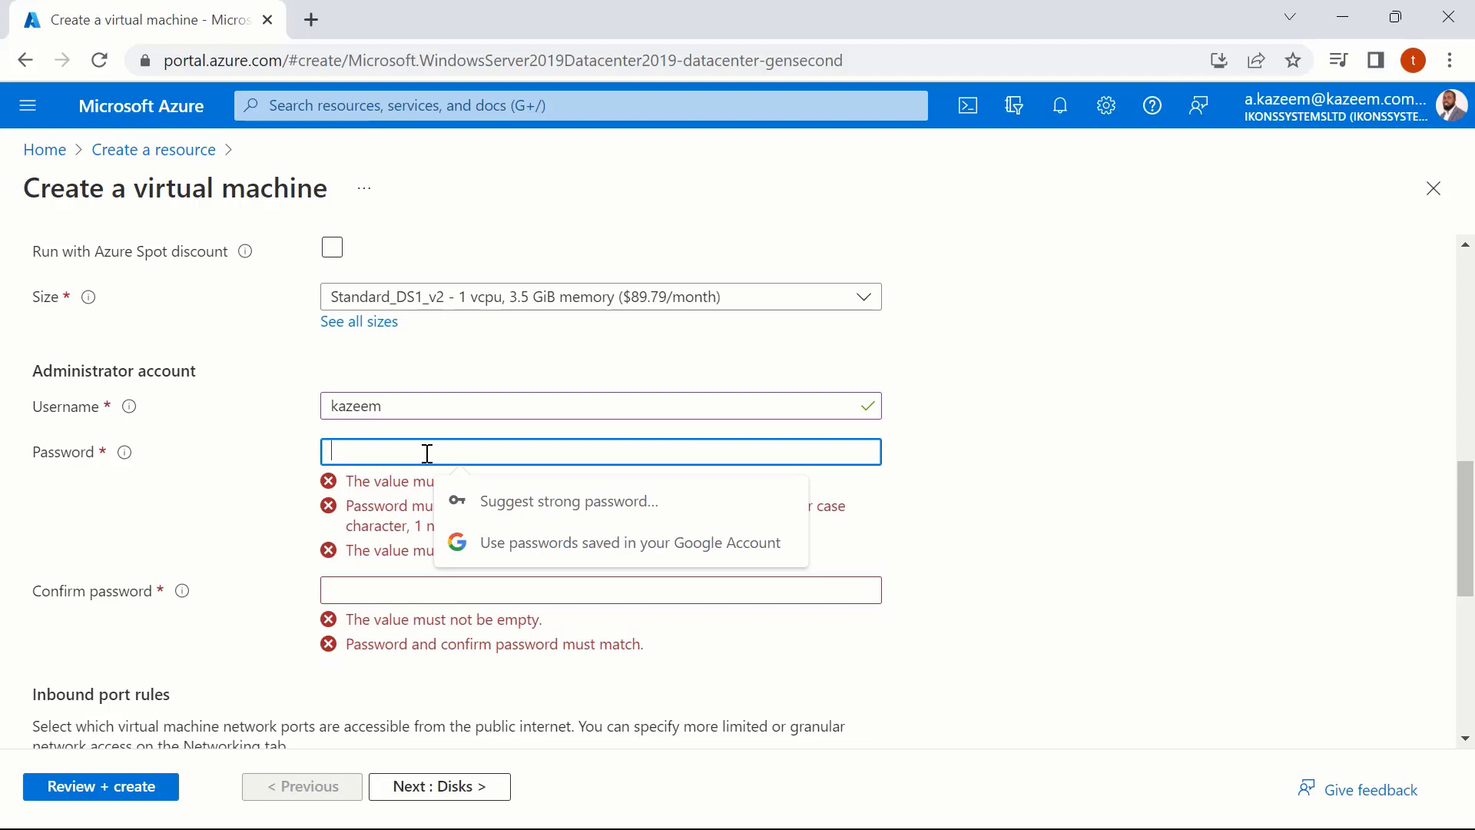
type("•••••••••")
type("•••")
key("Tab")
type("••••••••")
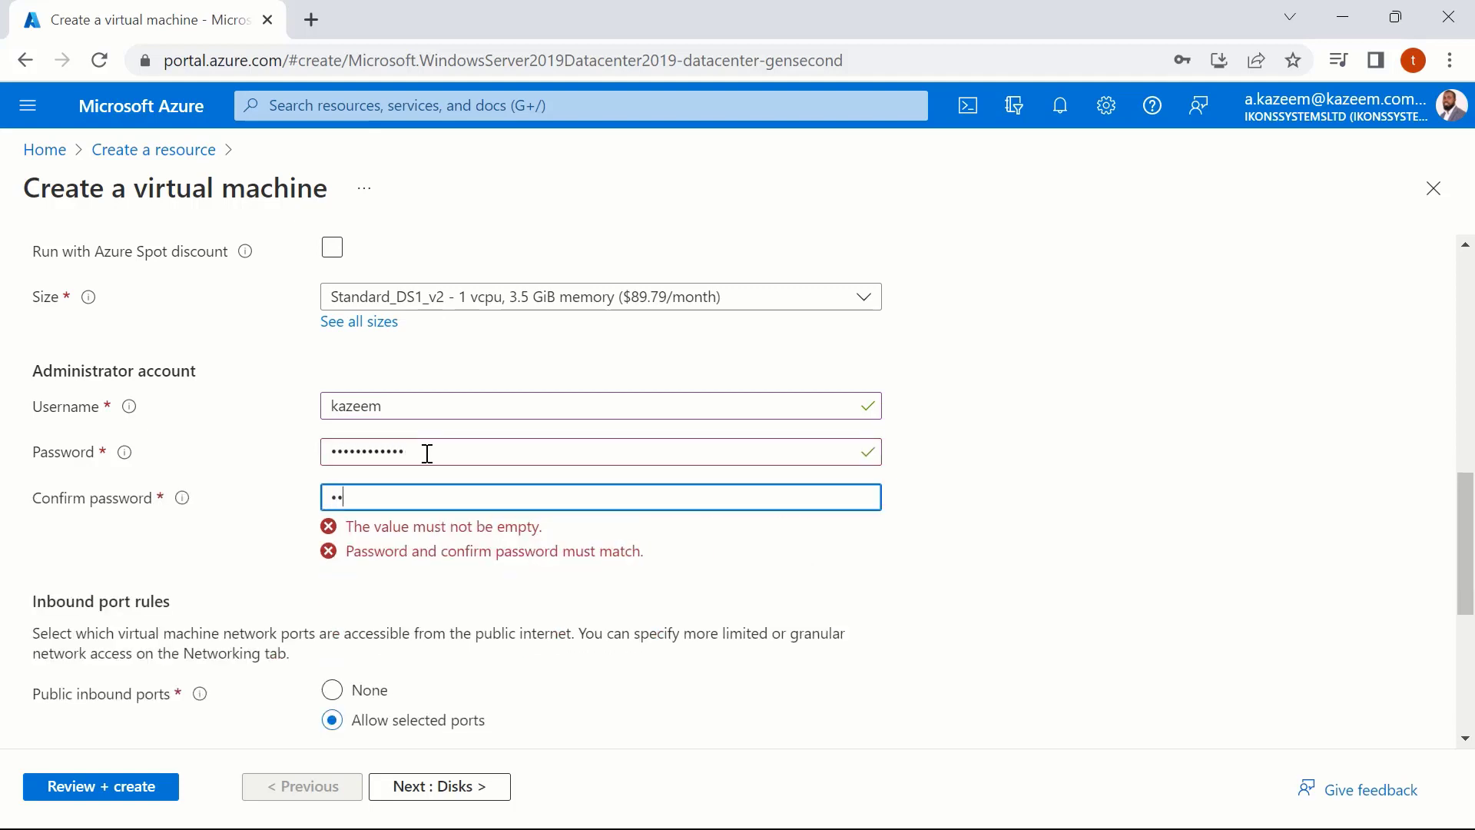
type("••••")
Keep RDP (3389) as the allowed public inbound port and continue to the disk settings
scroll(342, 403, "down", 4)
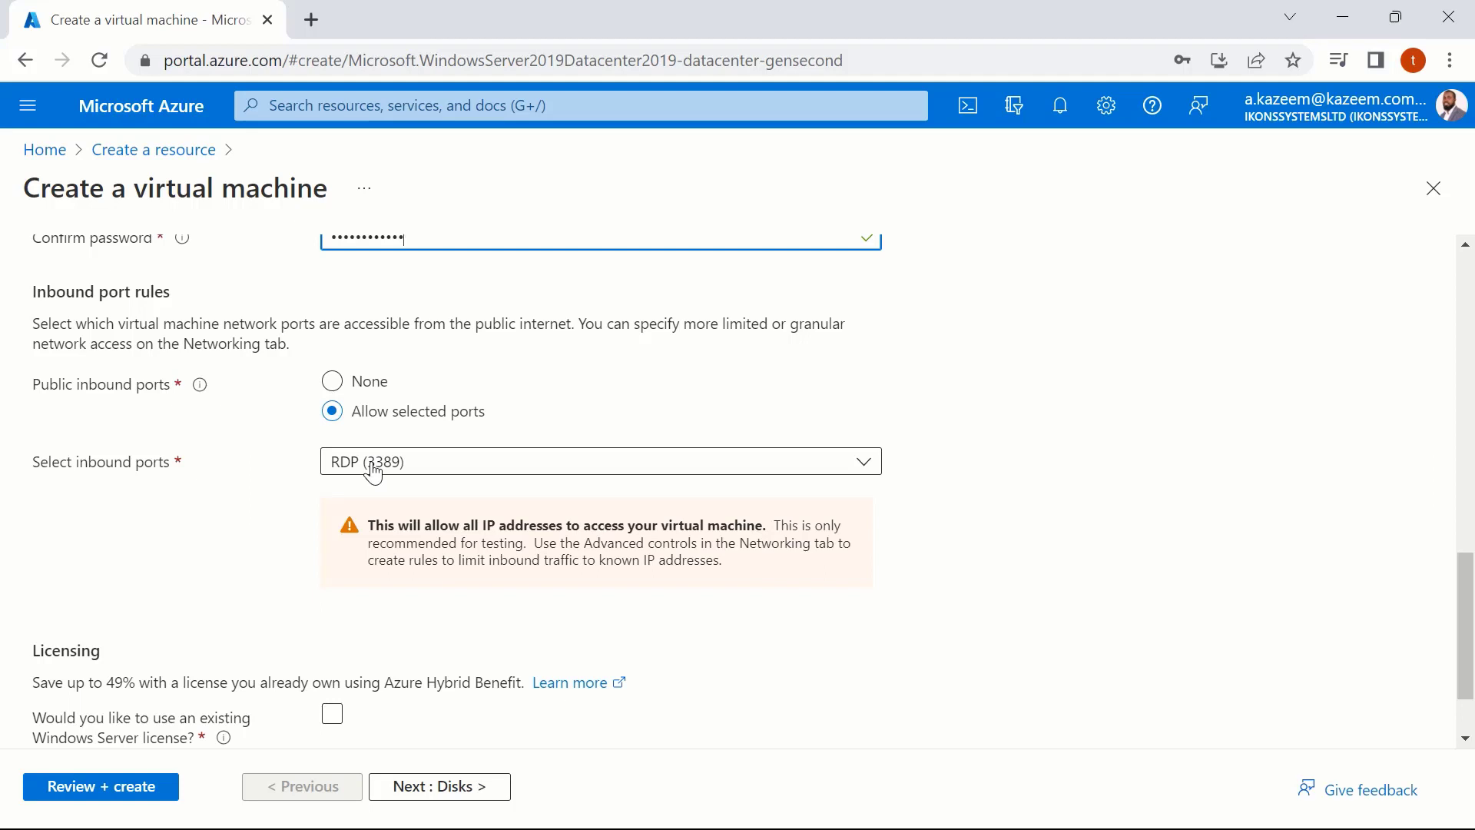
left_click(374, 470)
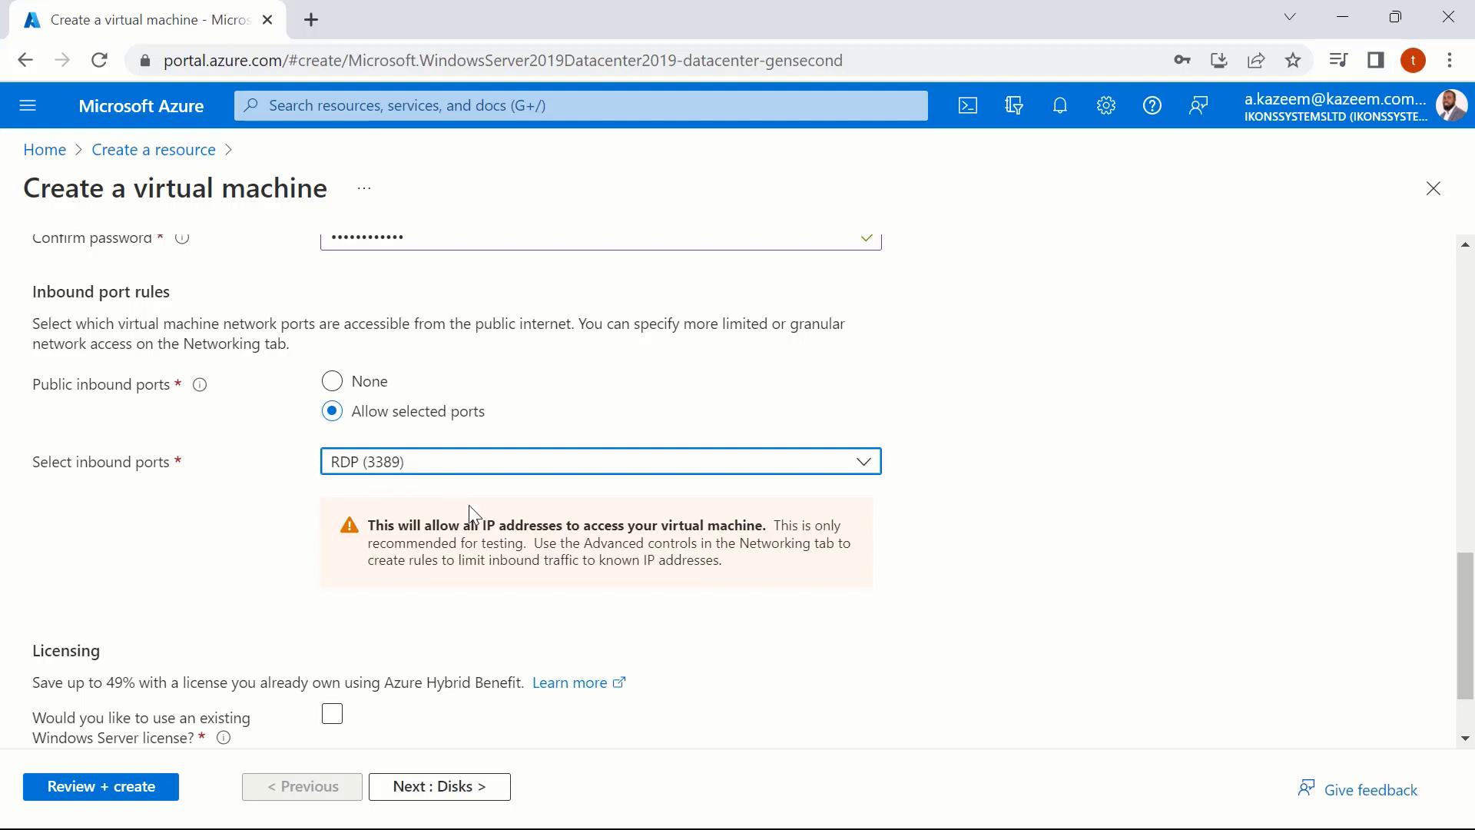
scroll(332, 607, "down", 2)
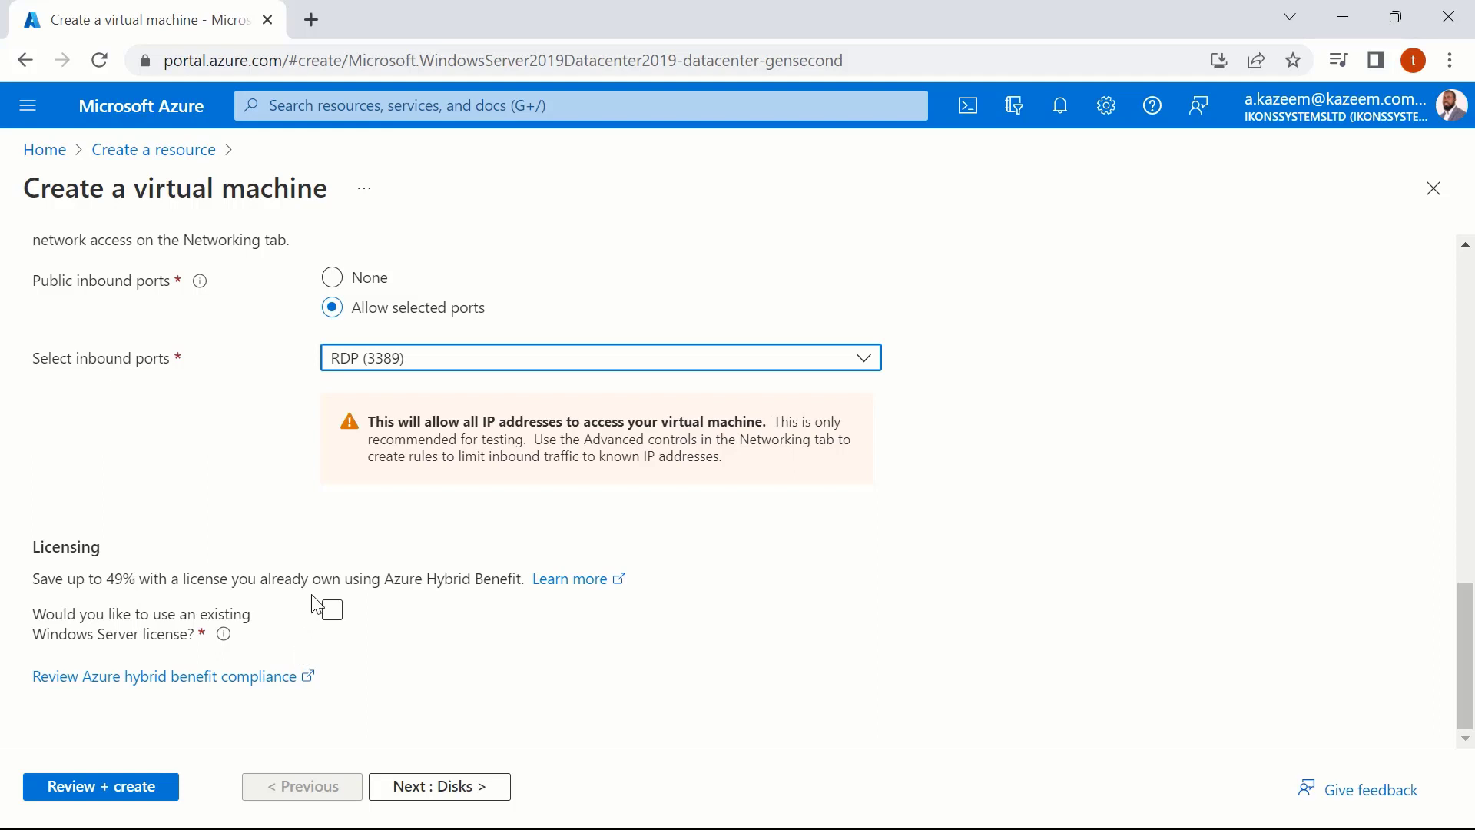
left_click(333, 612)
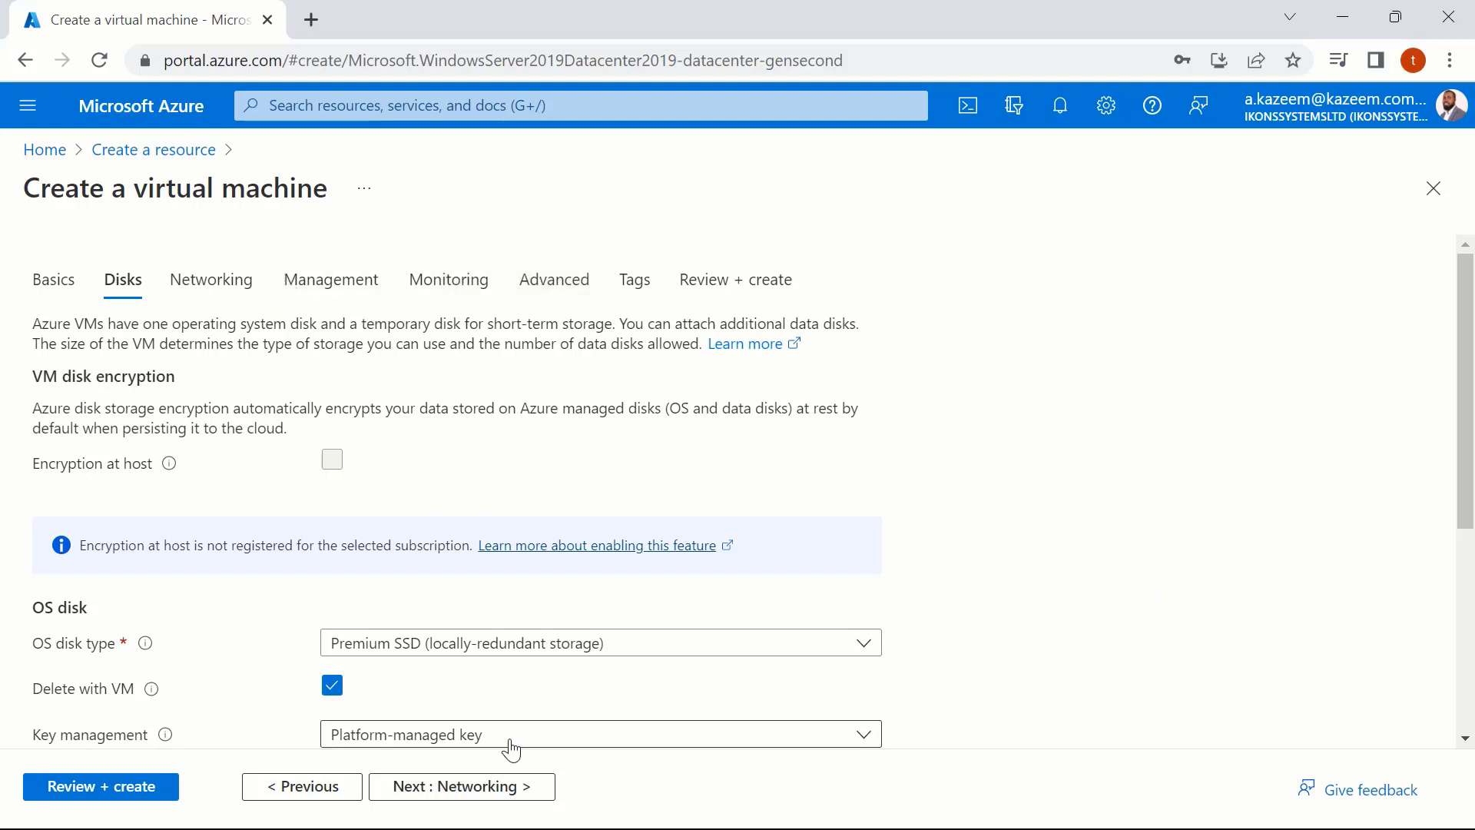
Accept the default disk, networking, management, monitoring, advanced and tag settings, and create the virtual machine
left_click(499, 789)
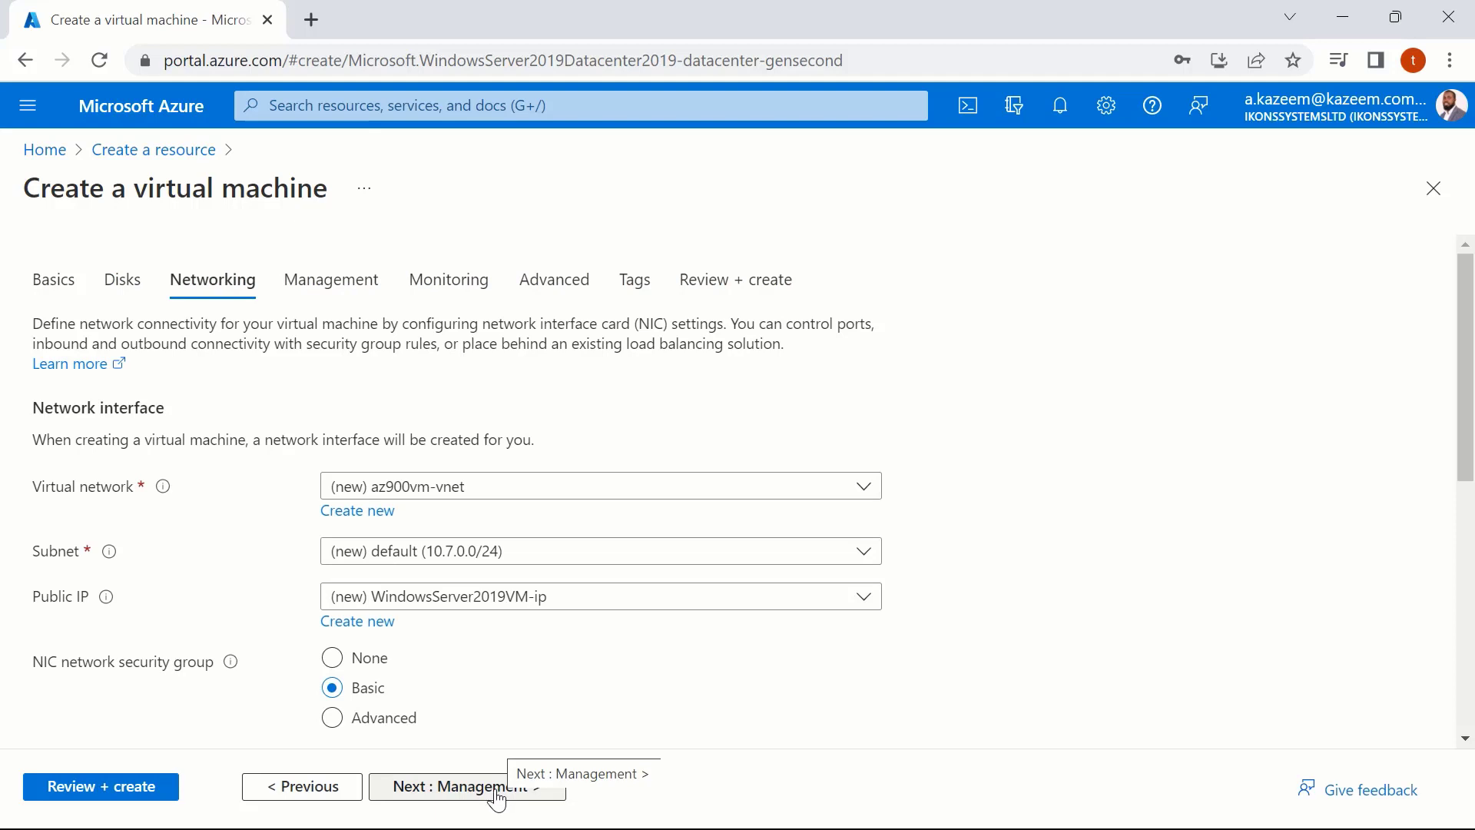
left_click(478, 787)
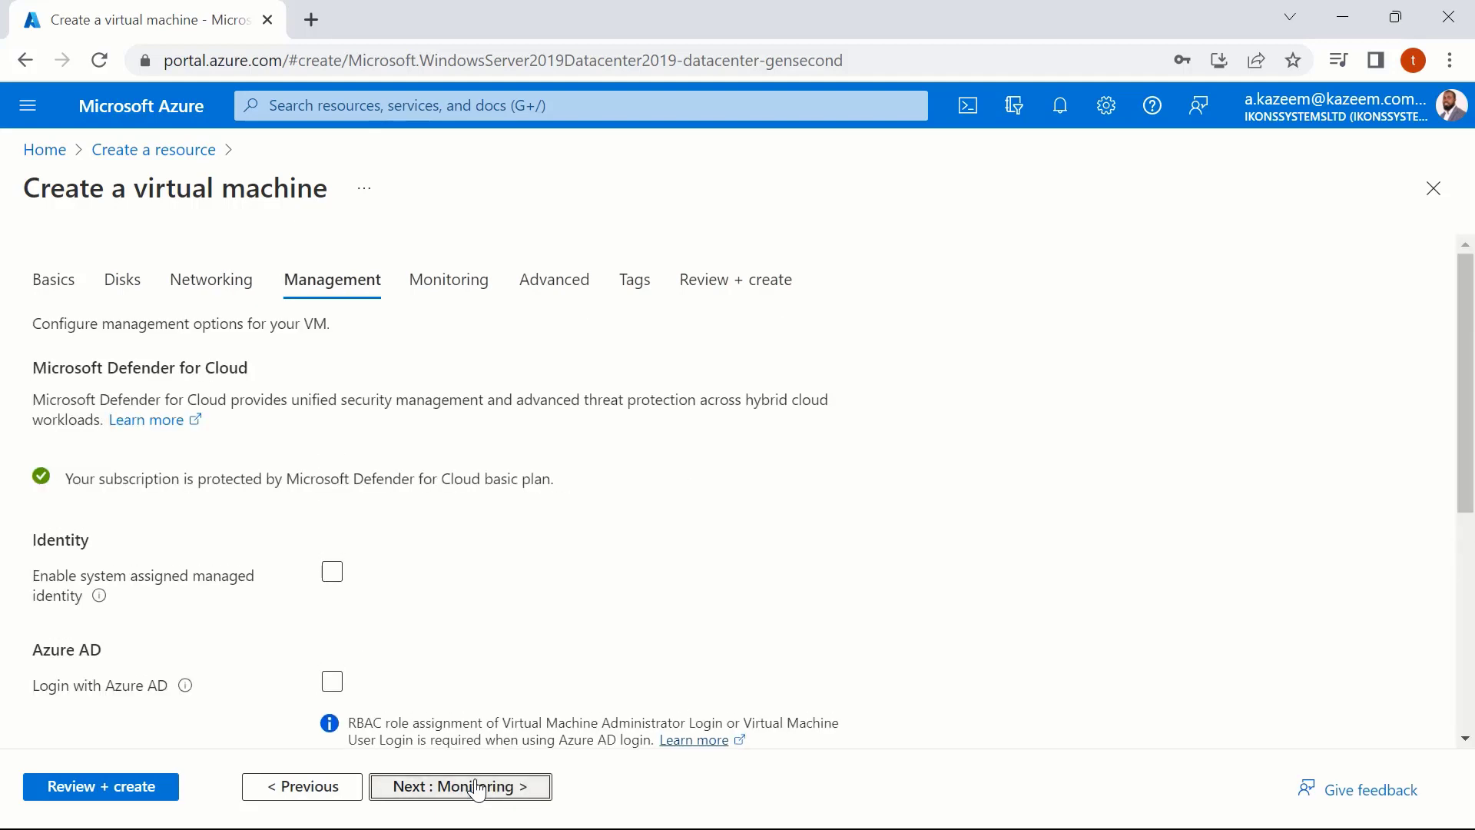
left_click(478, 787)
left_click(478, 787)
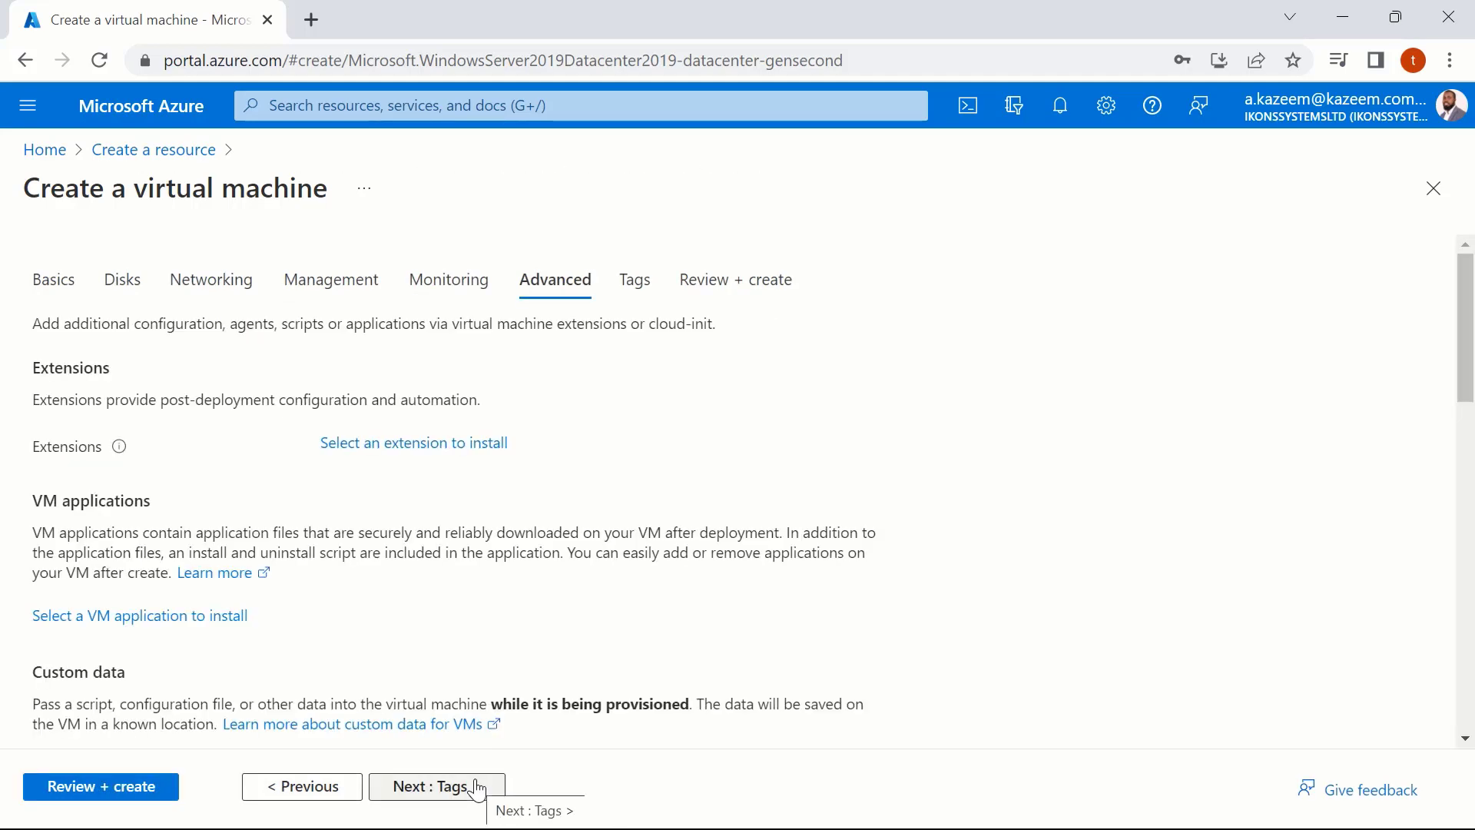
left_click(478, 786)
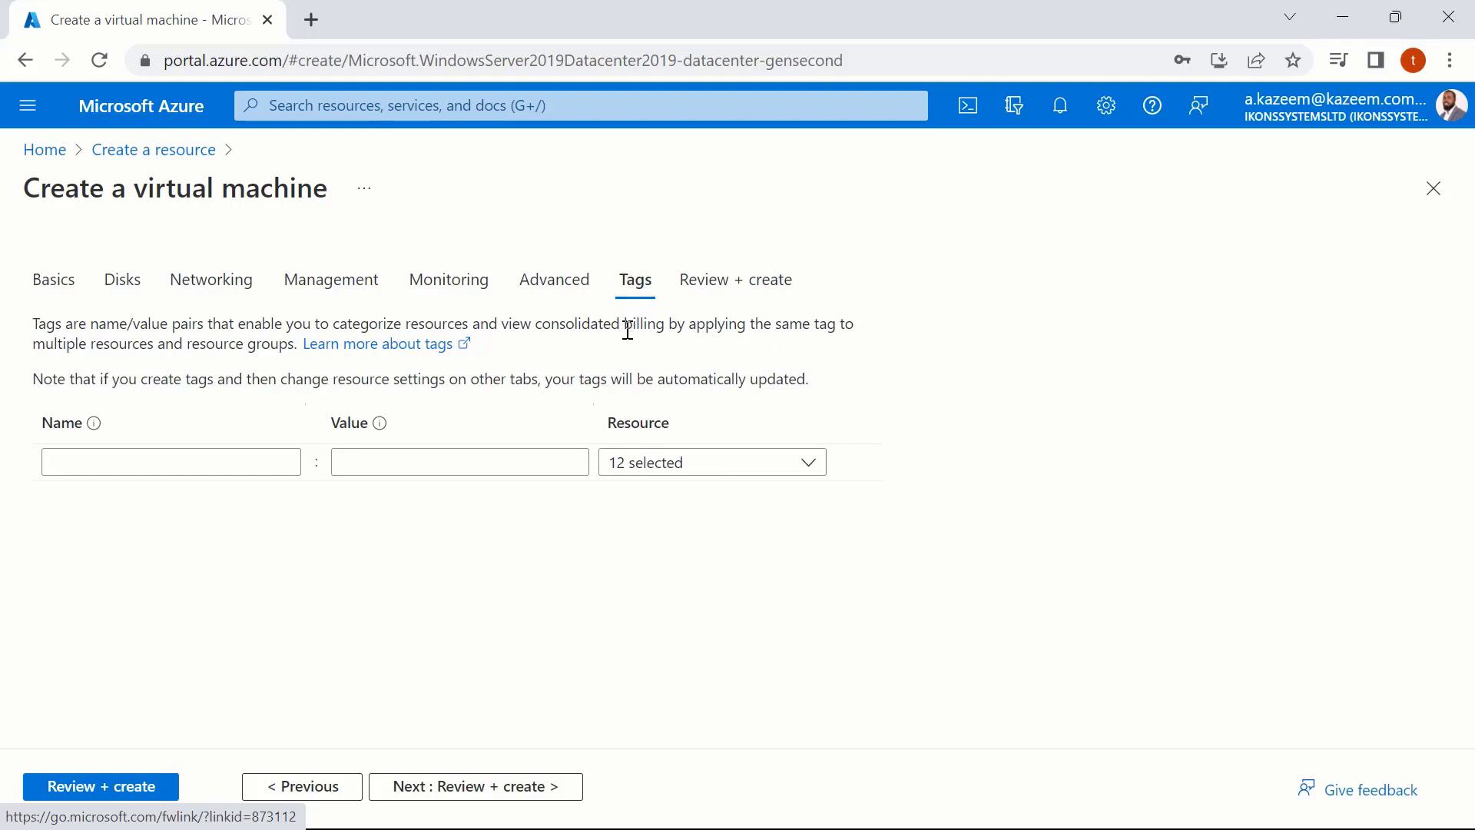
left_click(492, 786)
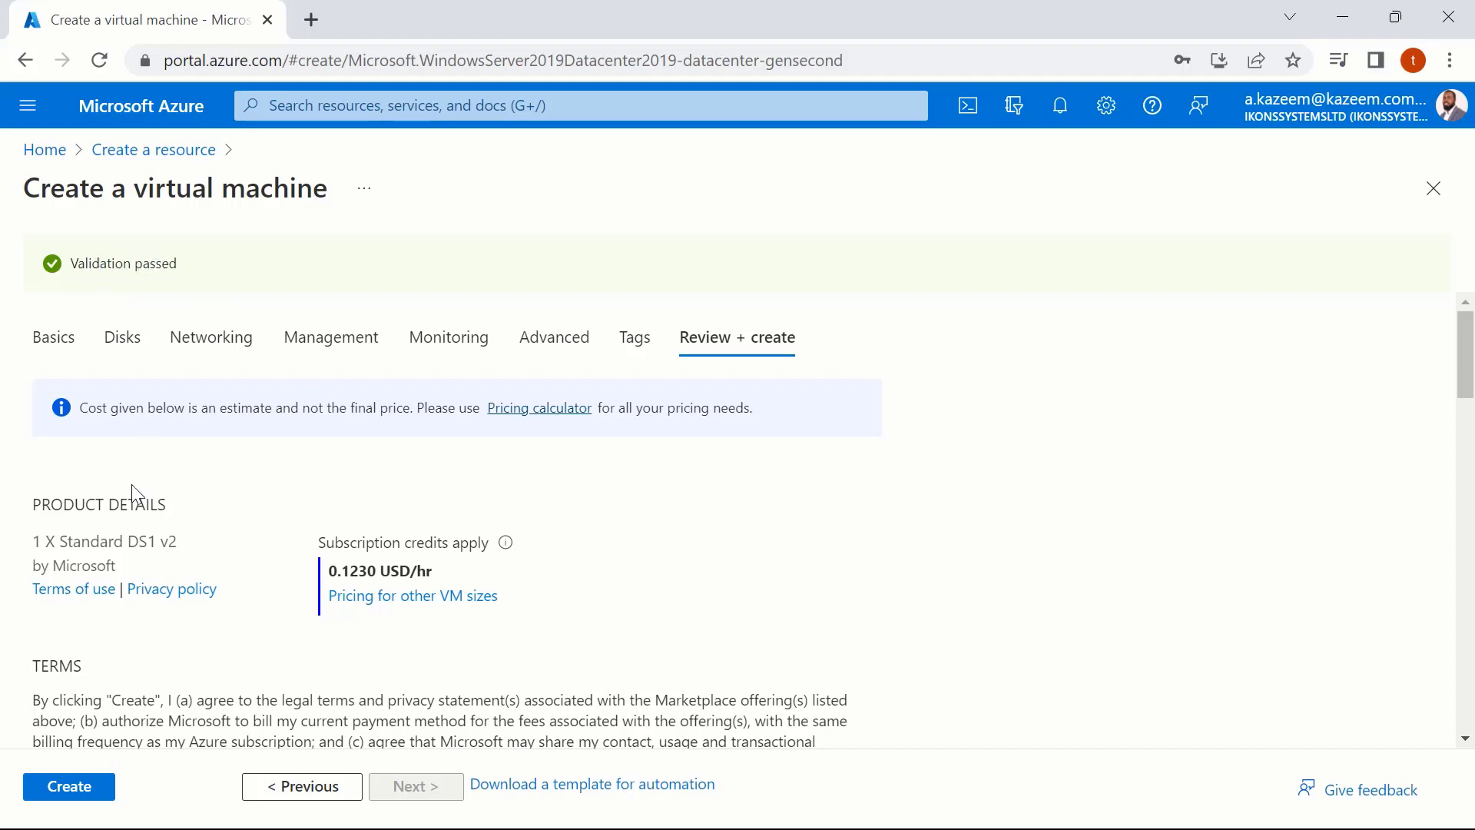
left_click(95, 794)
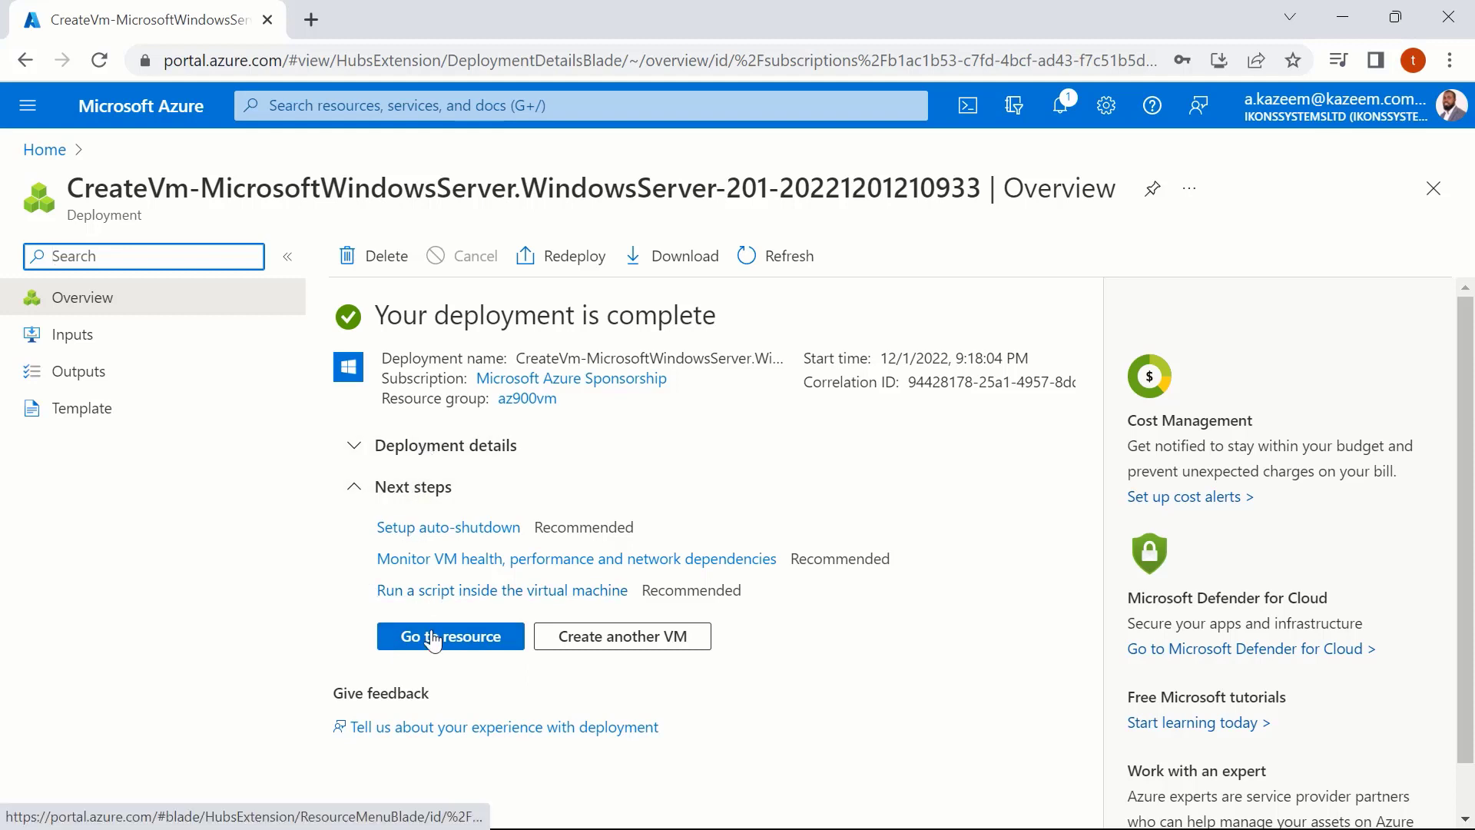
Open the deployed virtual machine and download its RDP connection file
left_click(438, 643)
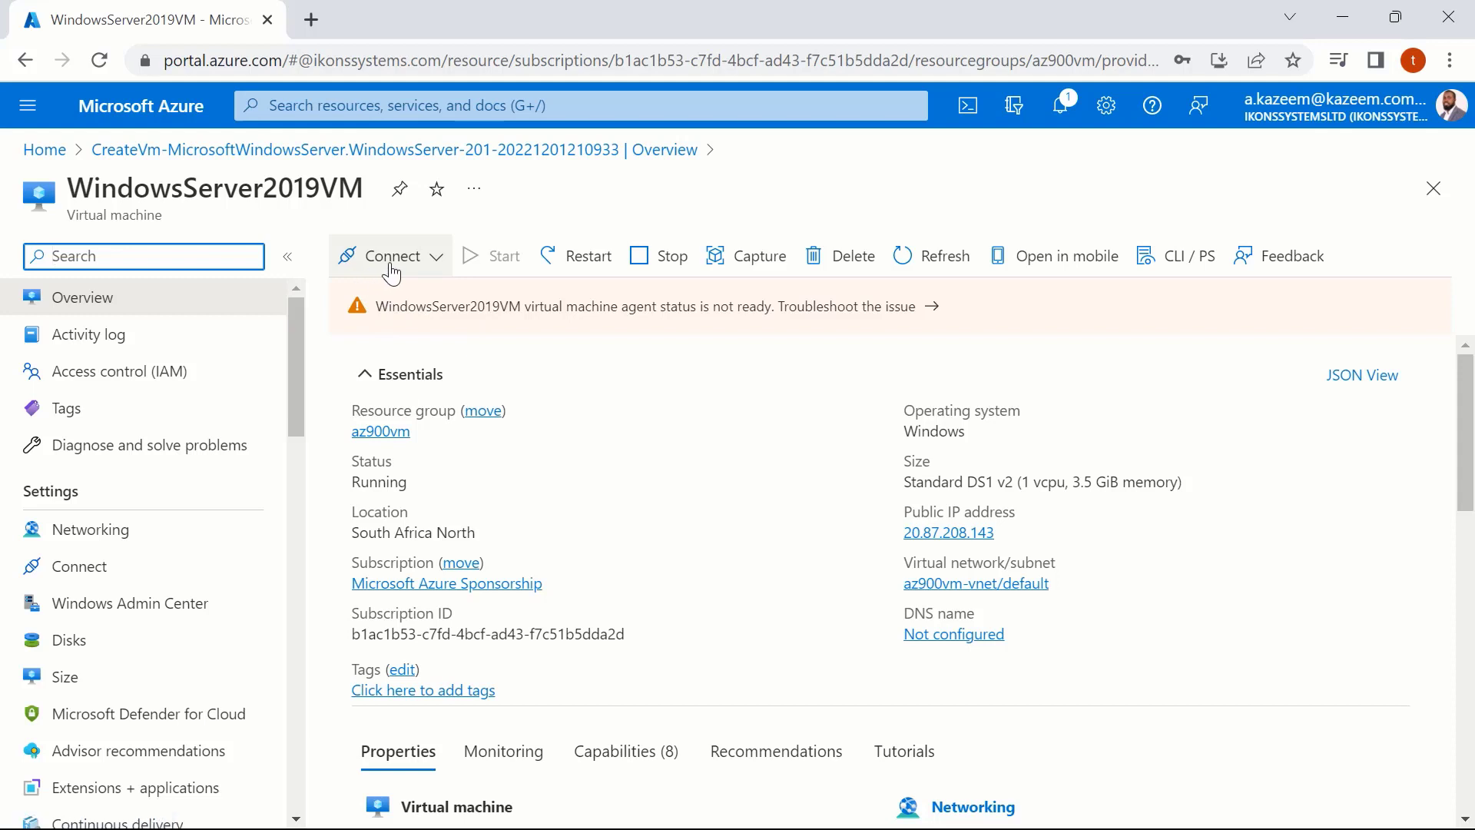
left_click(427, 262)
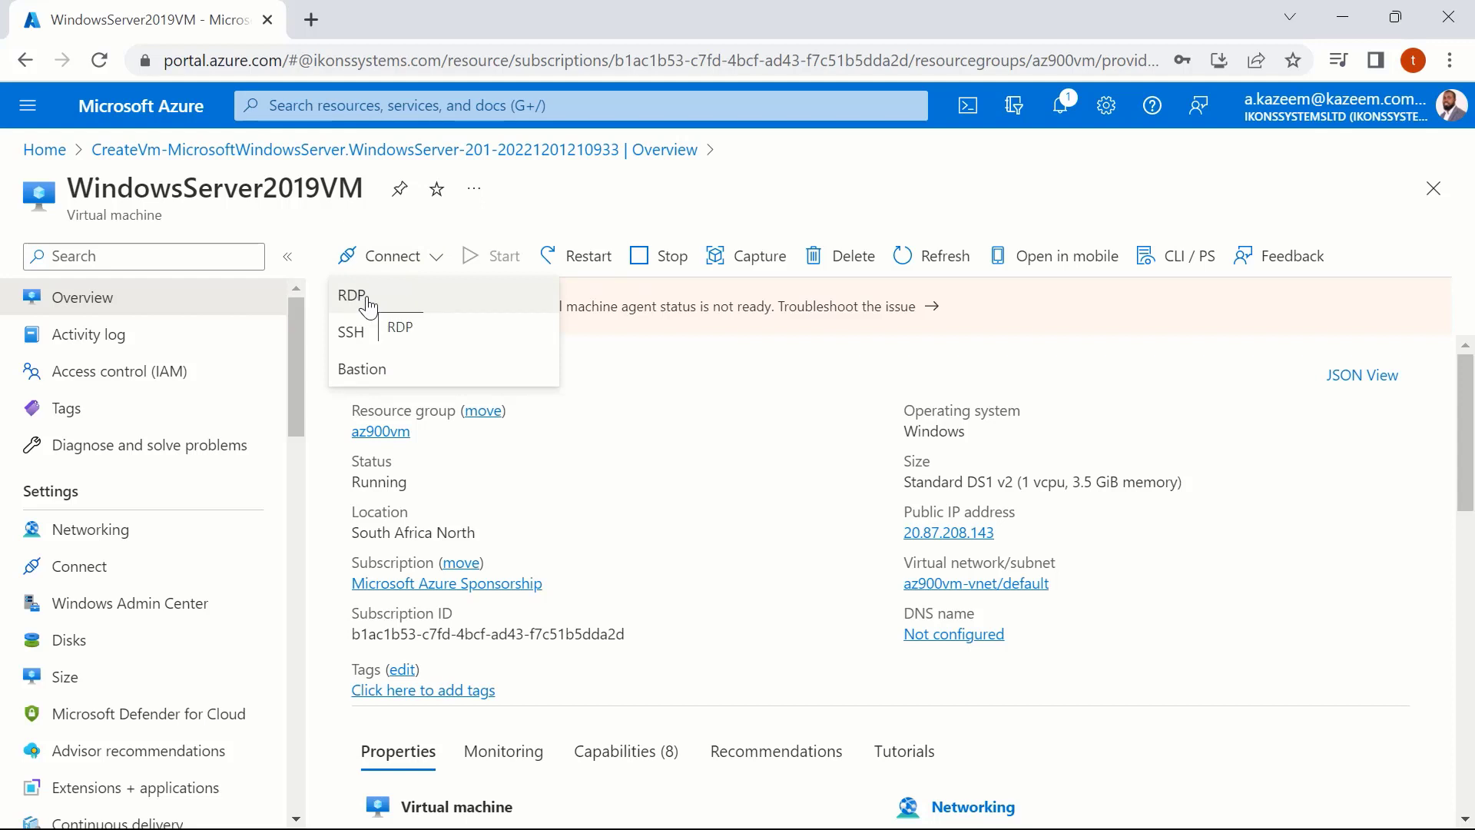
left_click(369, 306)
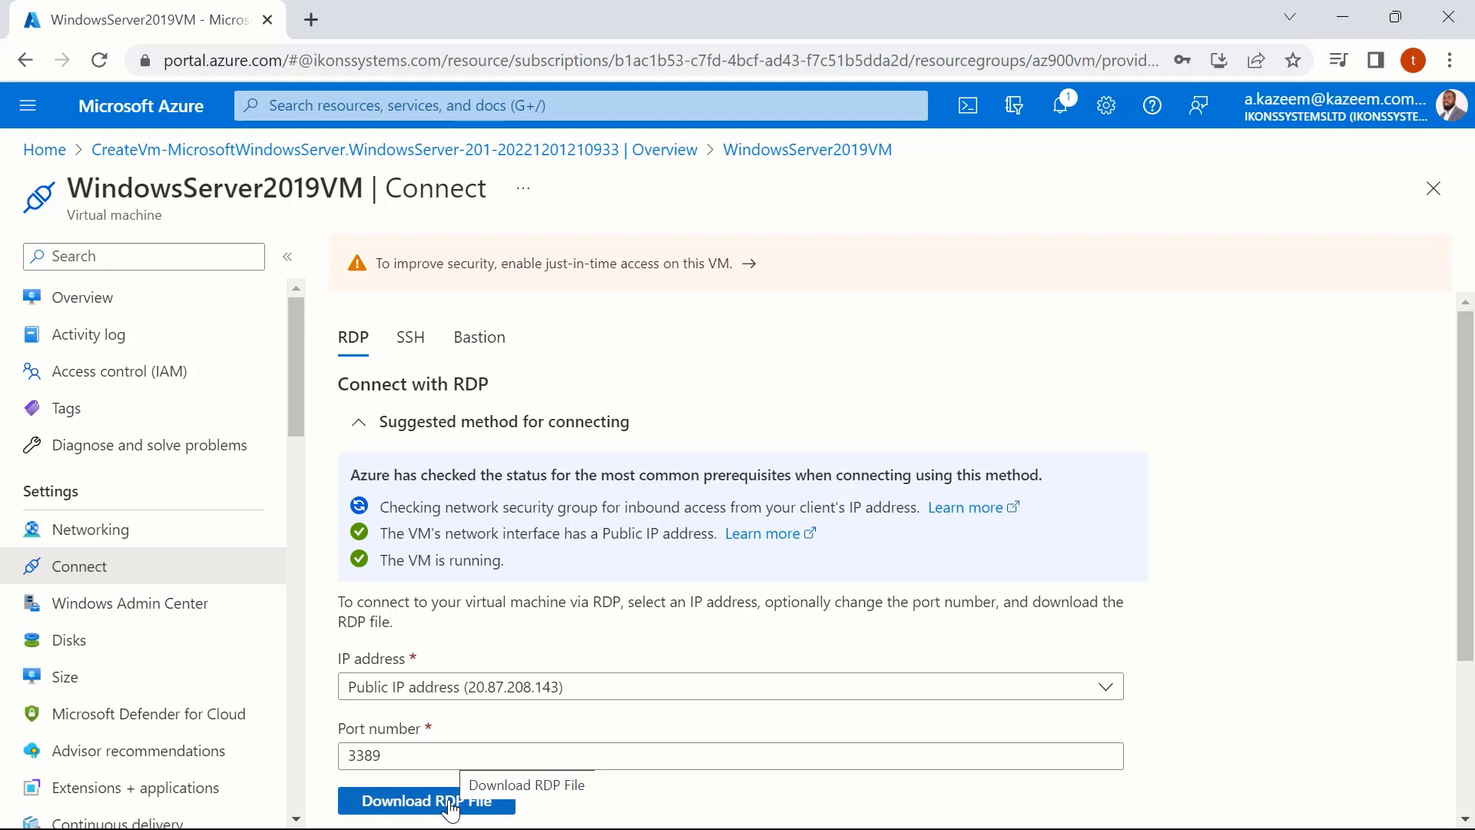
left_click(449, 807)
Connect to the virtual machine with the downloaded RDP file, entering the administrator username and password and accepting the untrusted certificate
left_click(96, 800)
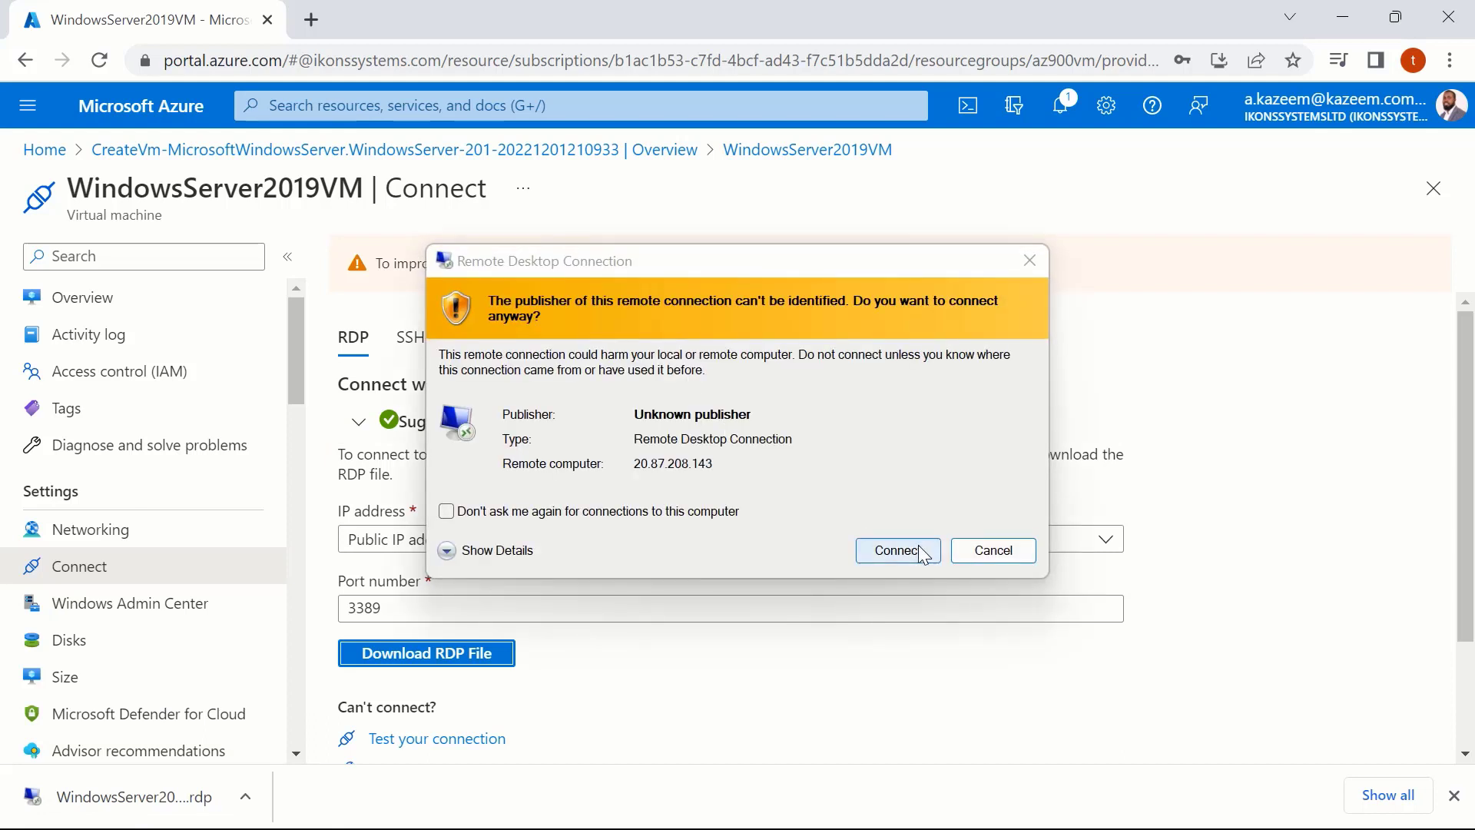
left_click(898, 550)
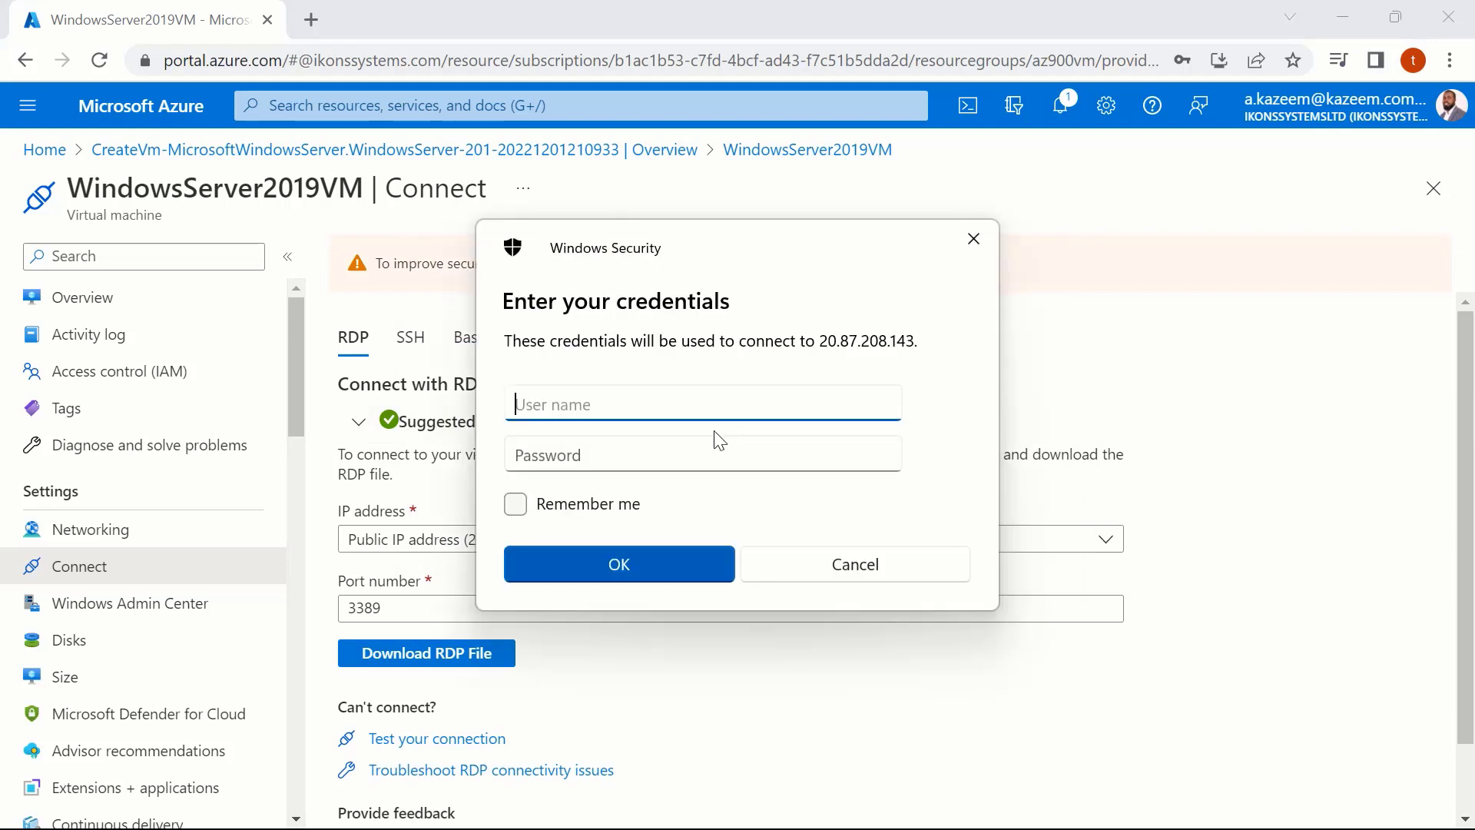
type("kazeem")
key("Tab")
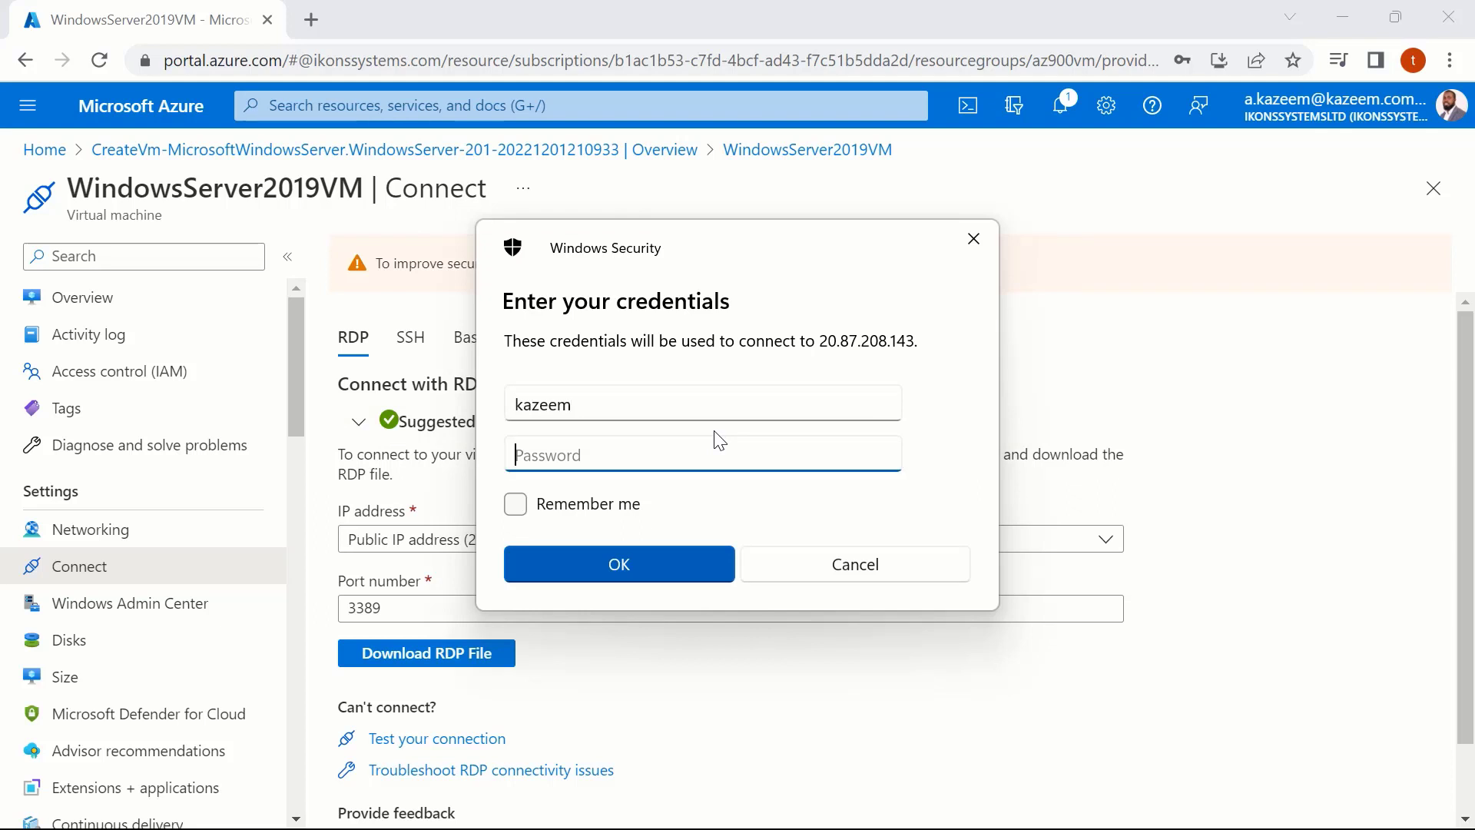
type("•••")
key("Return")
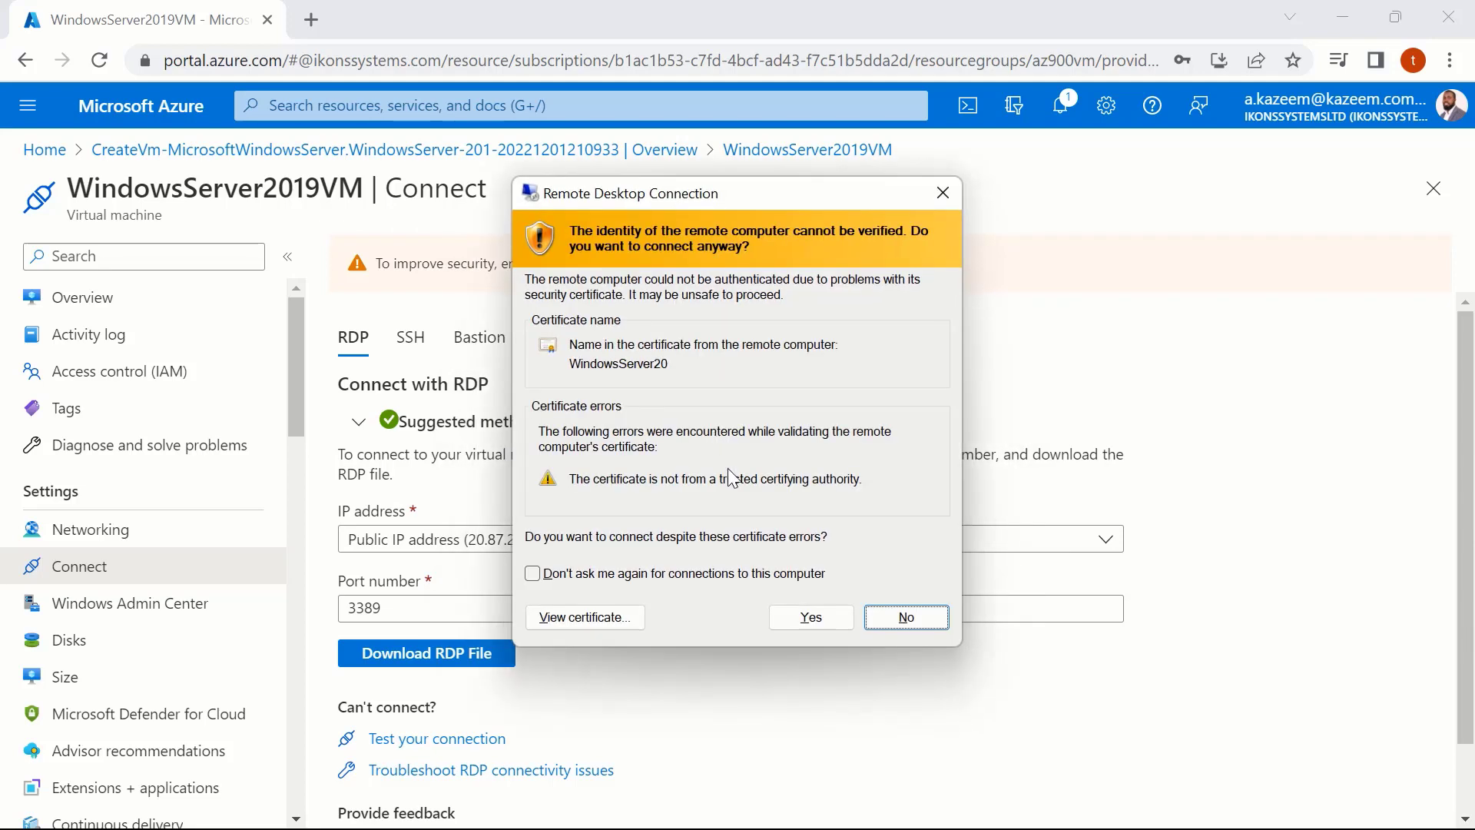
left_click(806, 624)
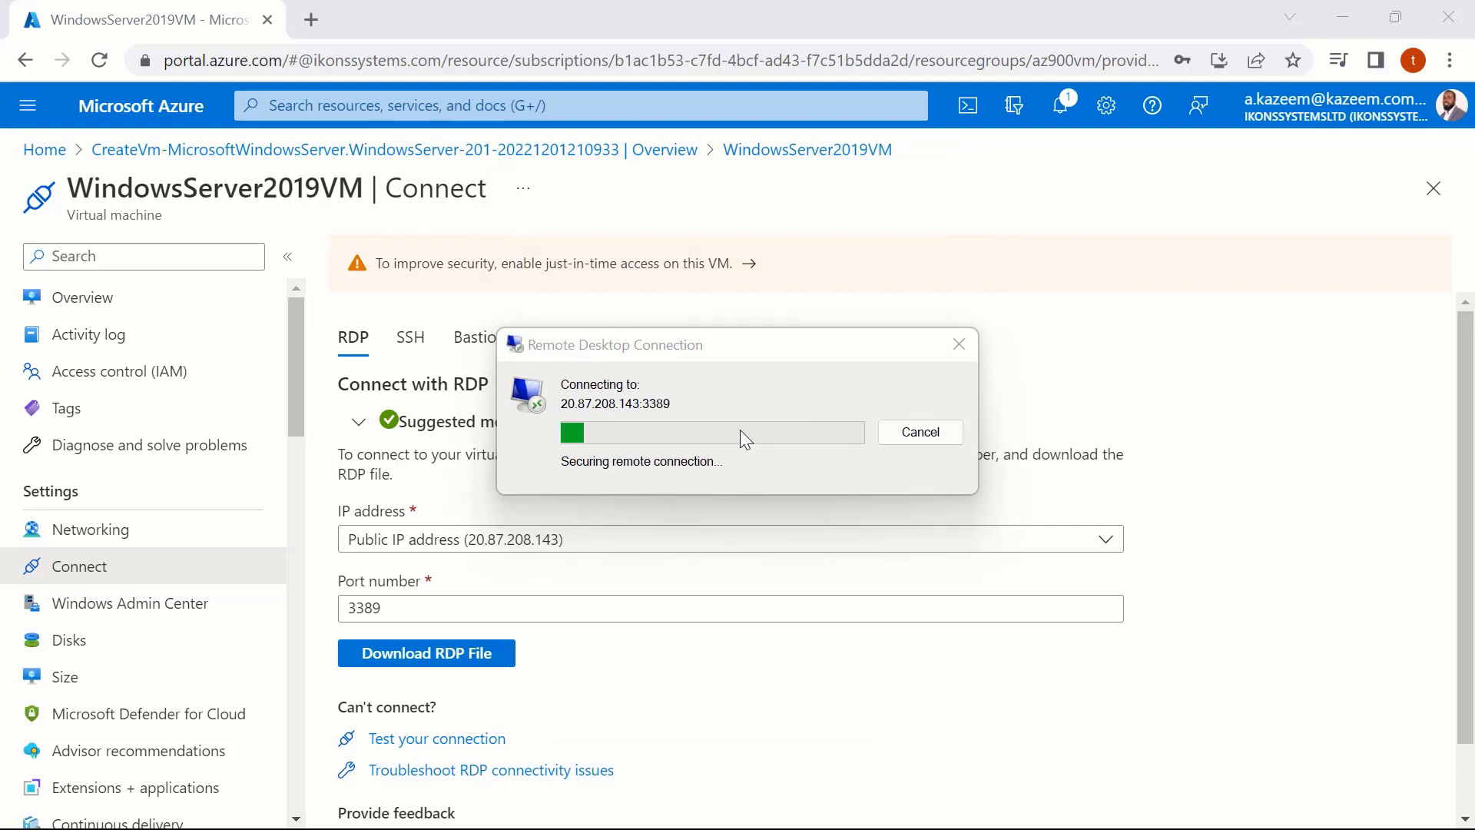